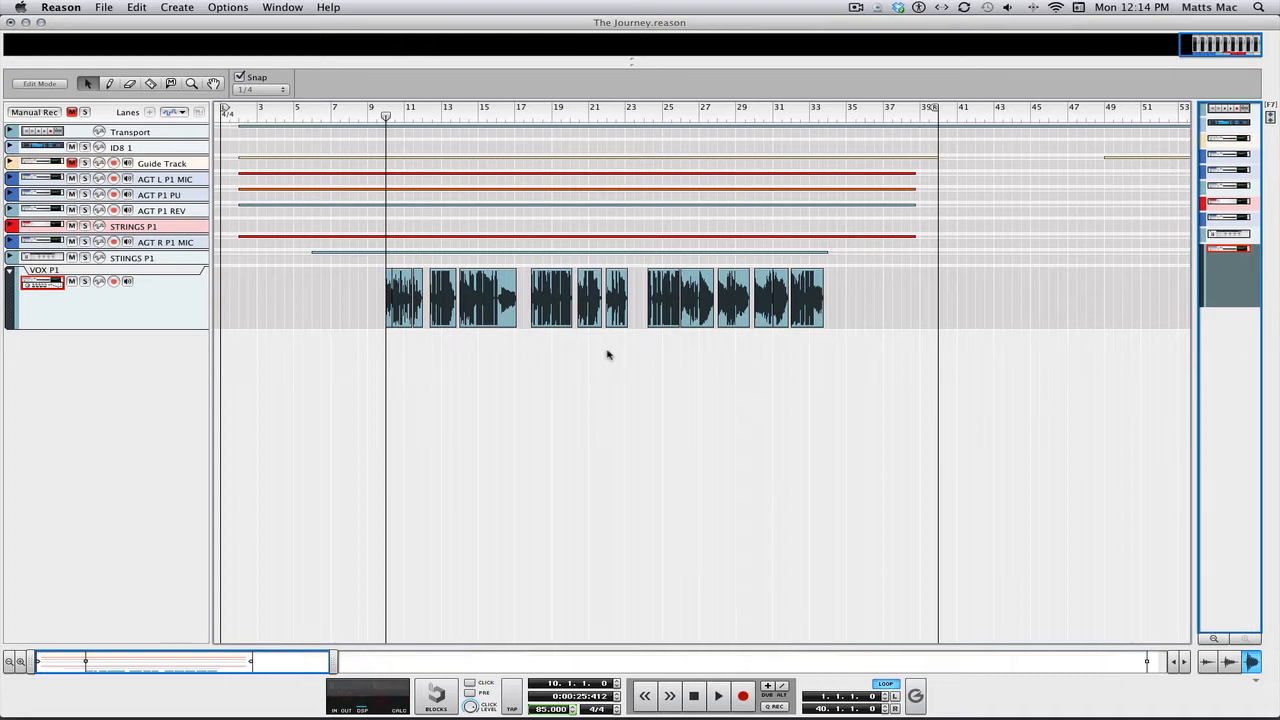
Step: Add a Neptune Pitch Adjuster from the Studio FX devices to the VOX P1 audio track
left_click(170, 307)
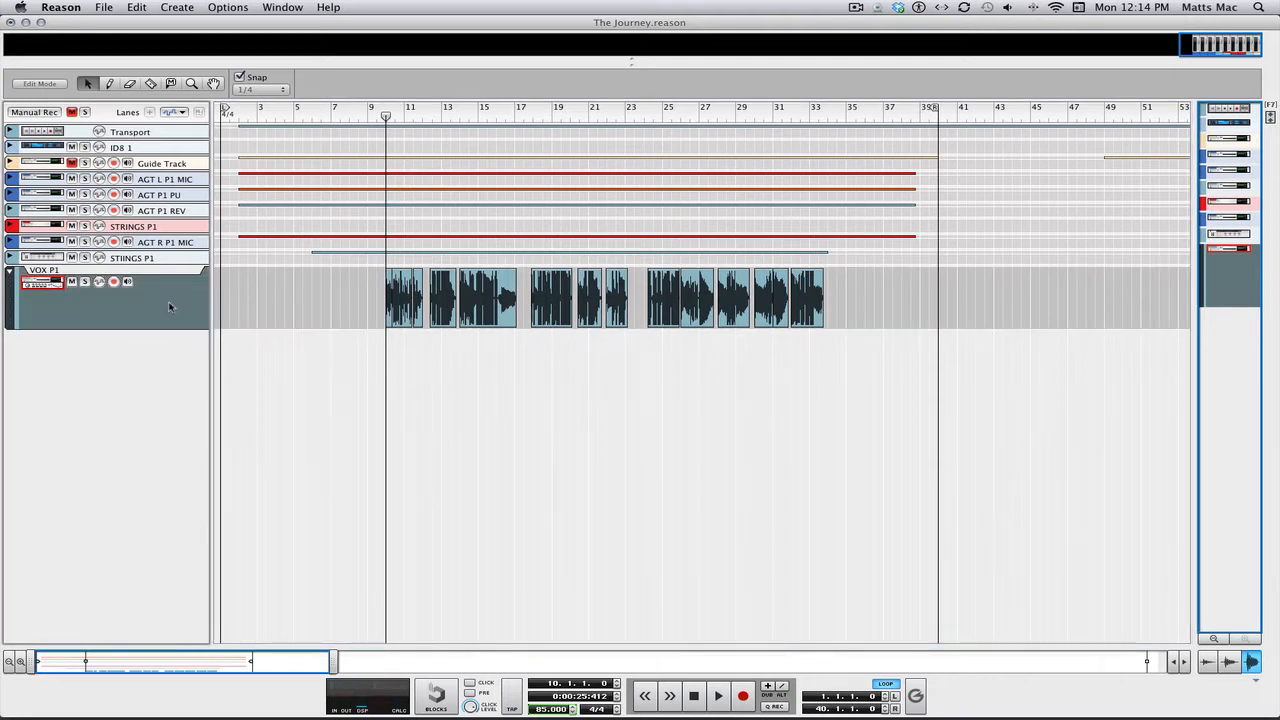
key("F8")
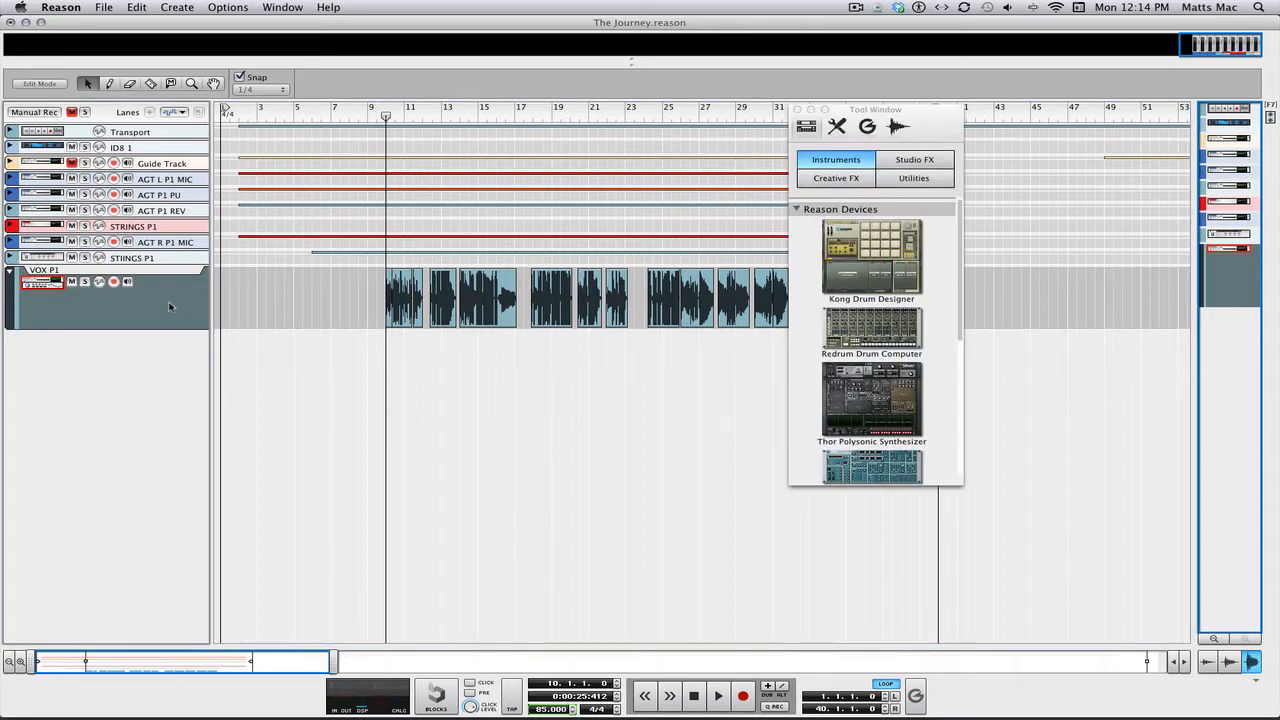
left_click(926, 162)
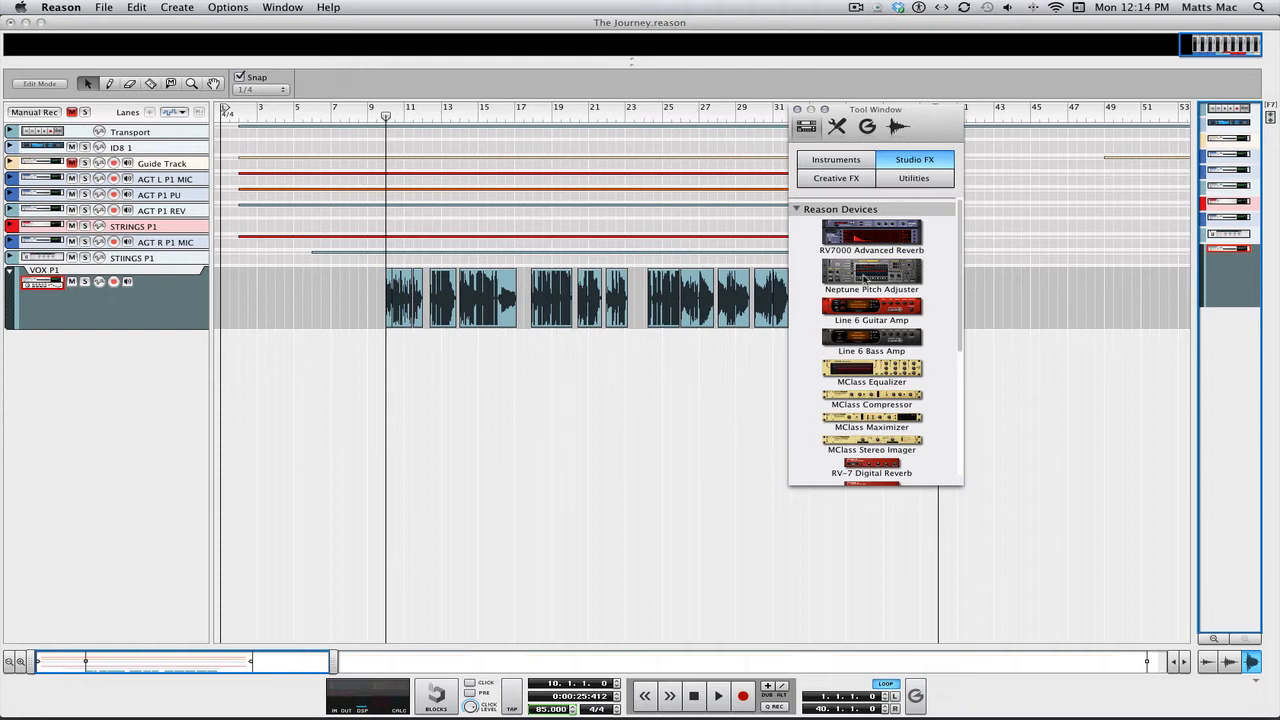
double_click(864, 278)
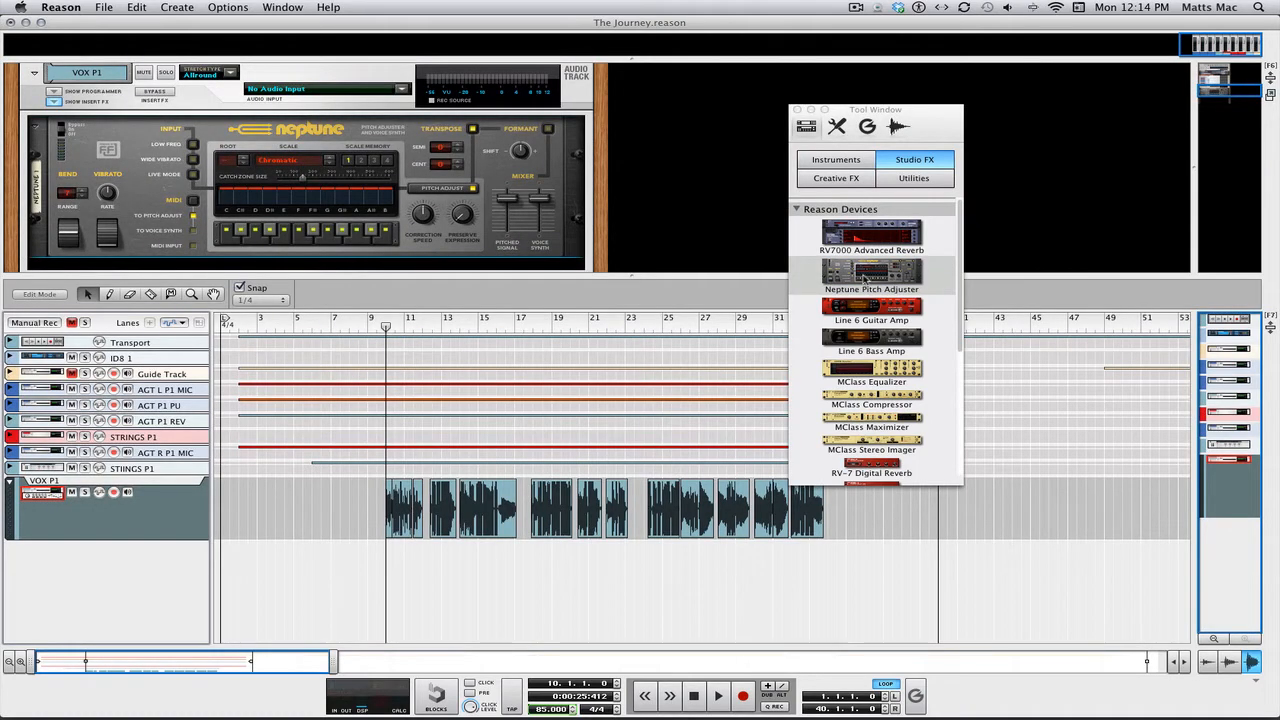
key("F8")
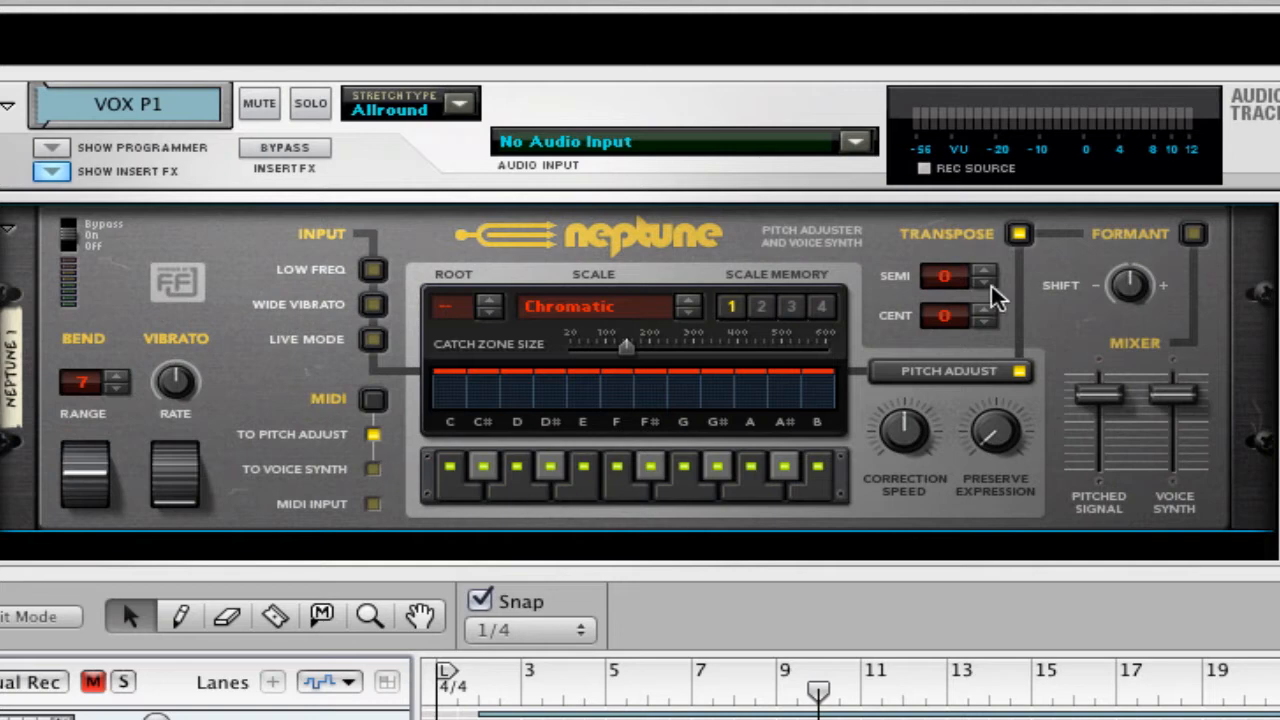
Step: Set Neptune's scale to Major with root A and enable Wide Vibrato
left_click(581, 306)
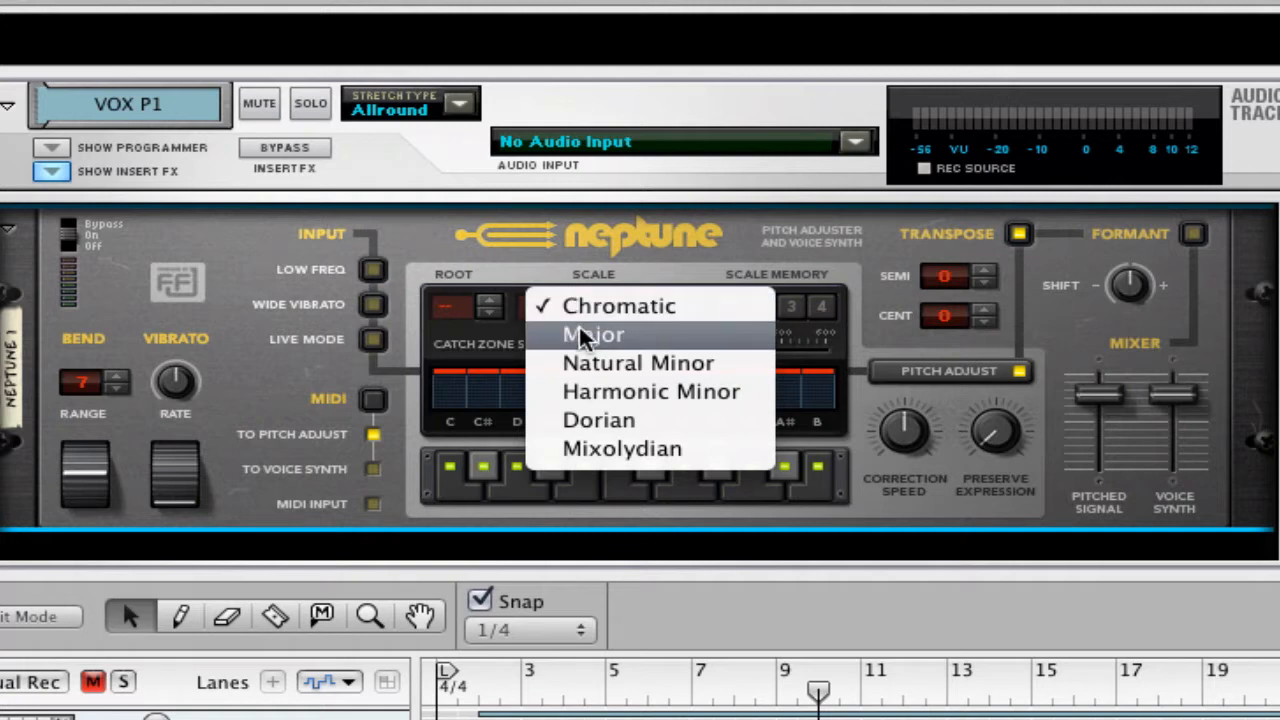
left_click(579, 334)
left_click(450, 309)
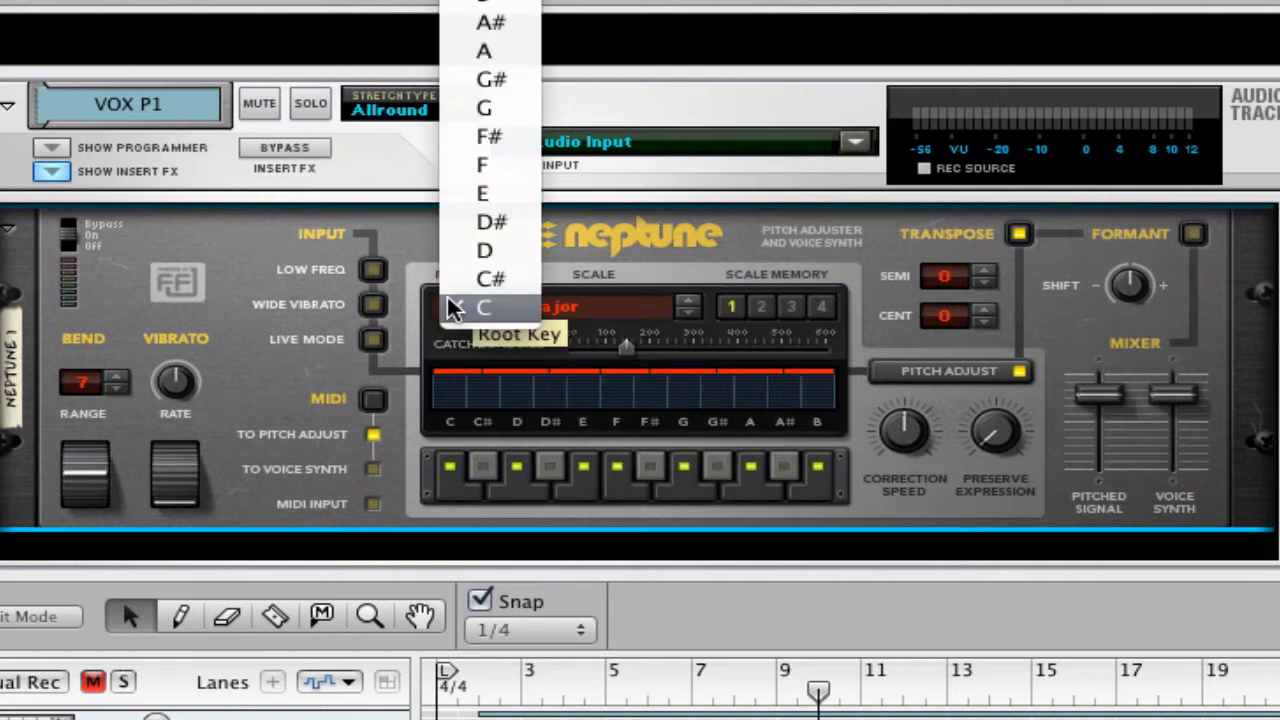
left_click(487, 52)
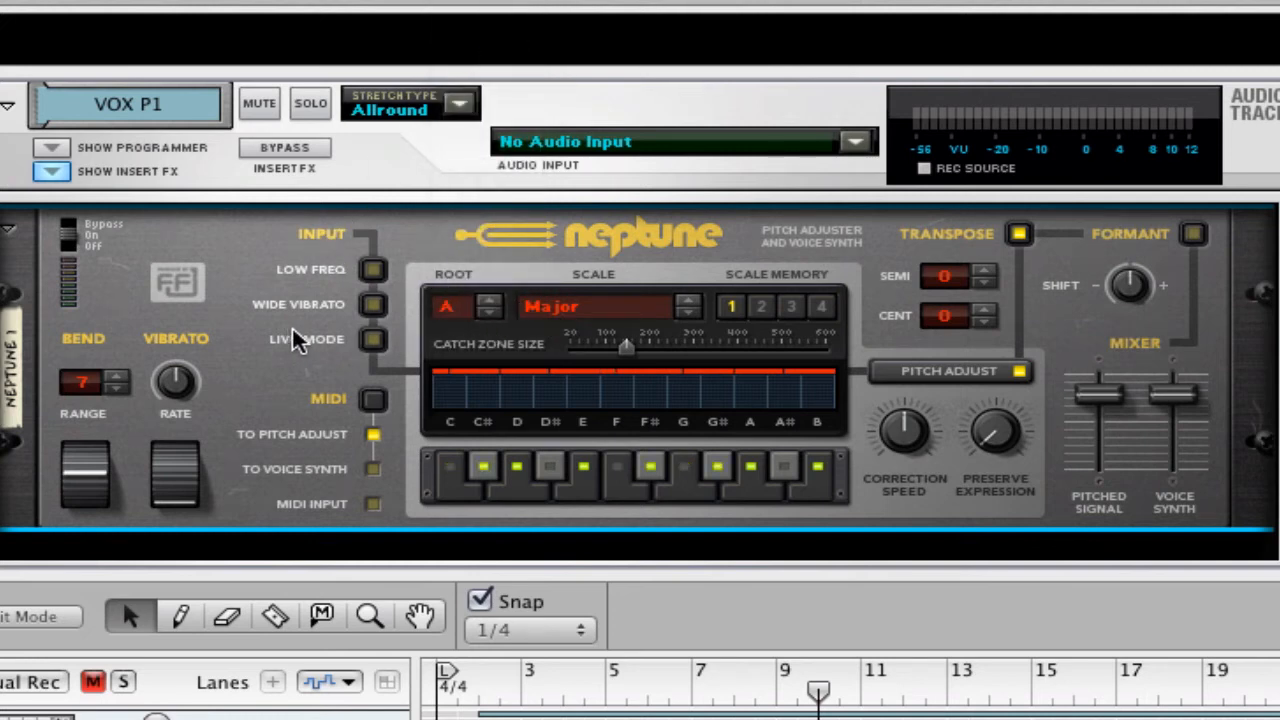
left_click(371, 307)
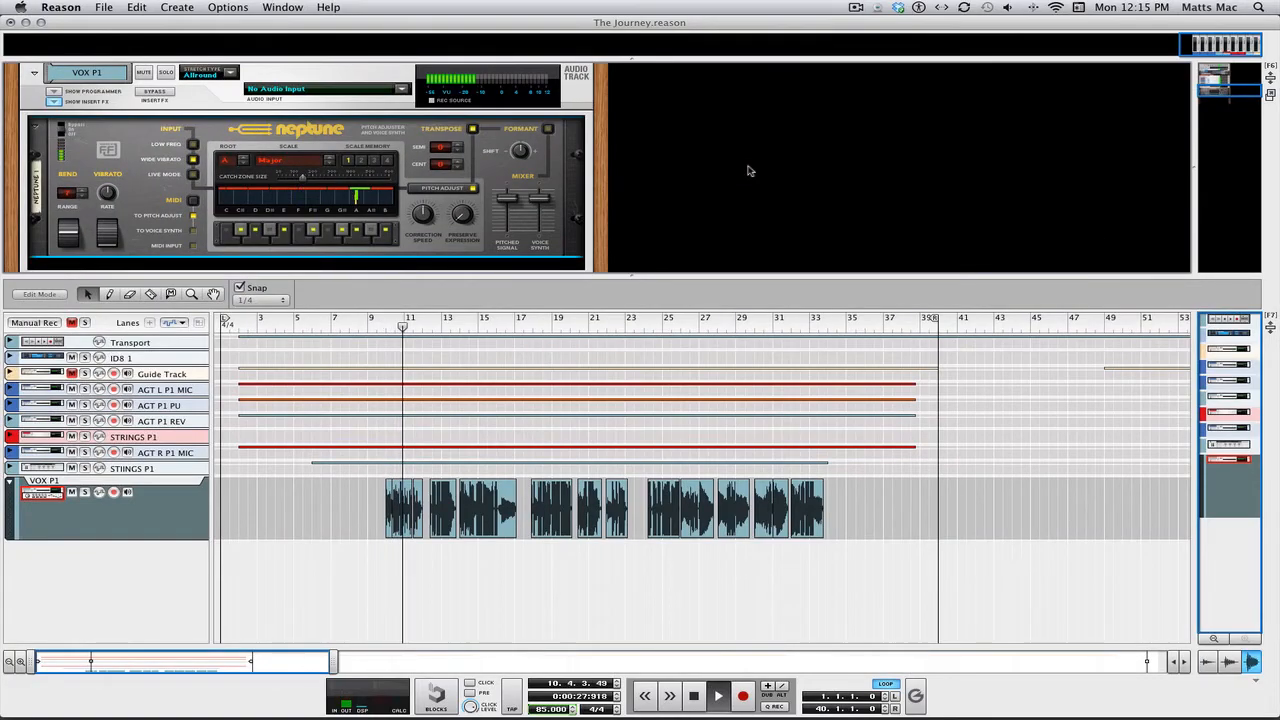
Step: Raise the VOX P1 channel fader slightly in the mixer and return to the rack
key("F5")
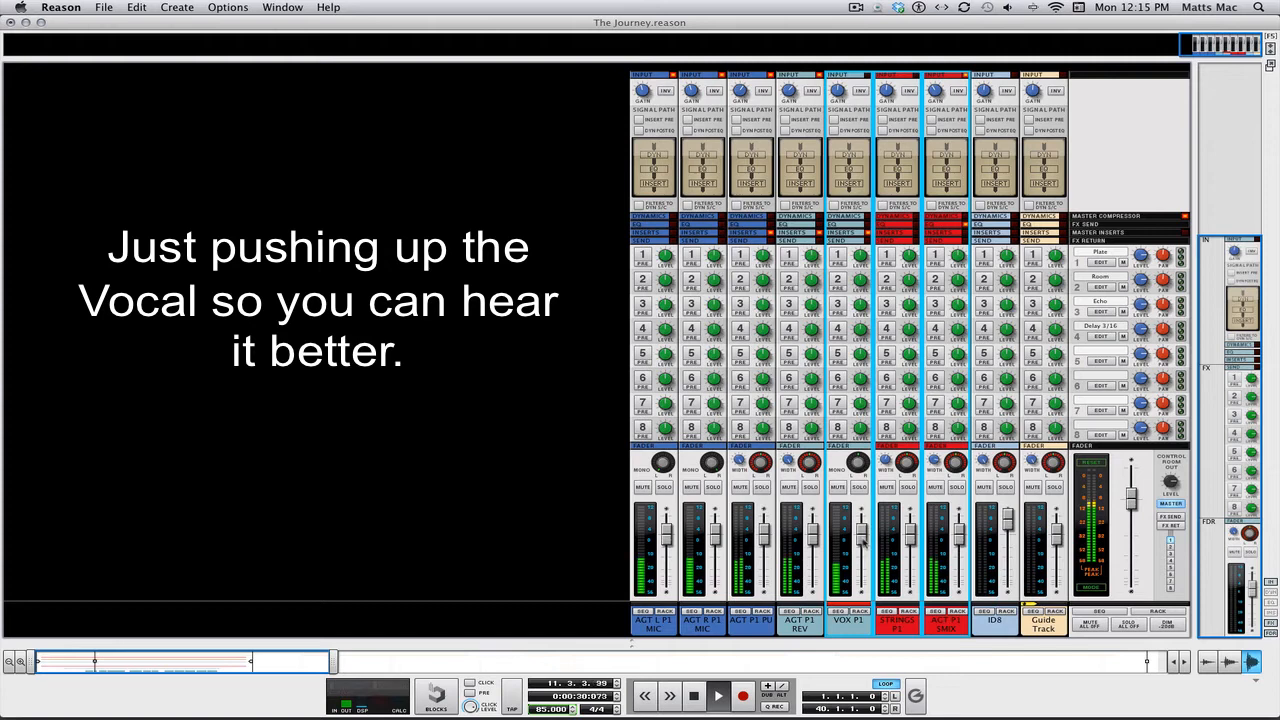
left_click_drag(863, 540, 864, 529)
key("F6")
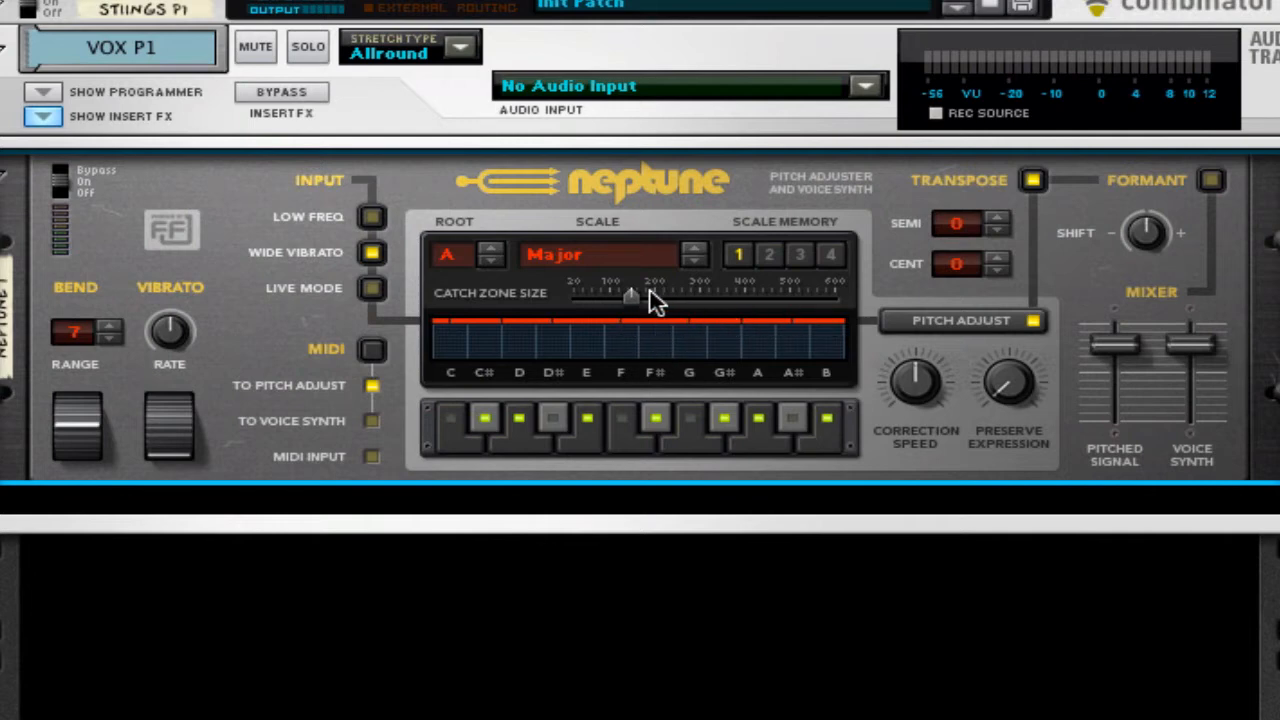
Step: Reduce Neptune's catch zone size until each scale note's zone covers only its own semitone, and play back the vocal
mouse_move(628, 291)
left_click_drag(628, 292, 585, 297)
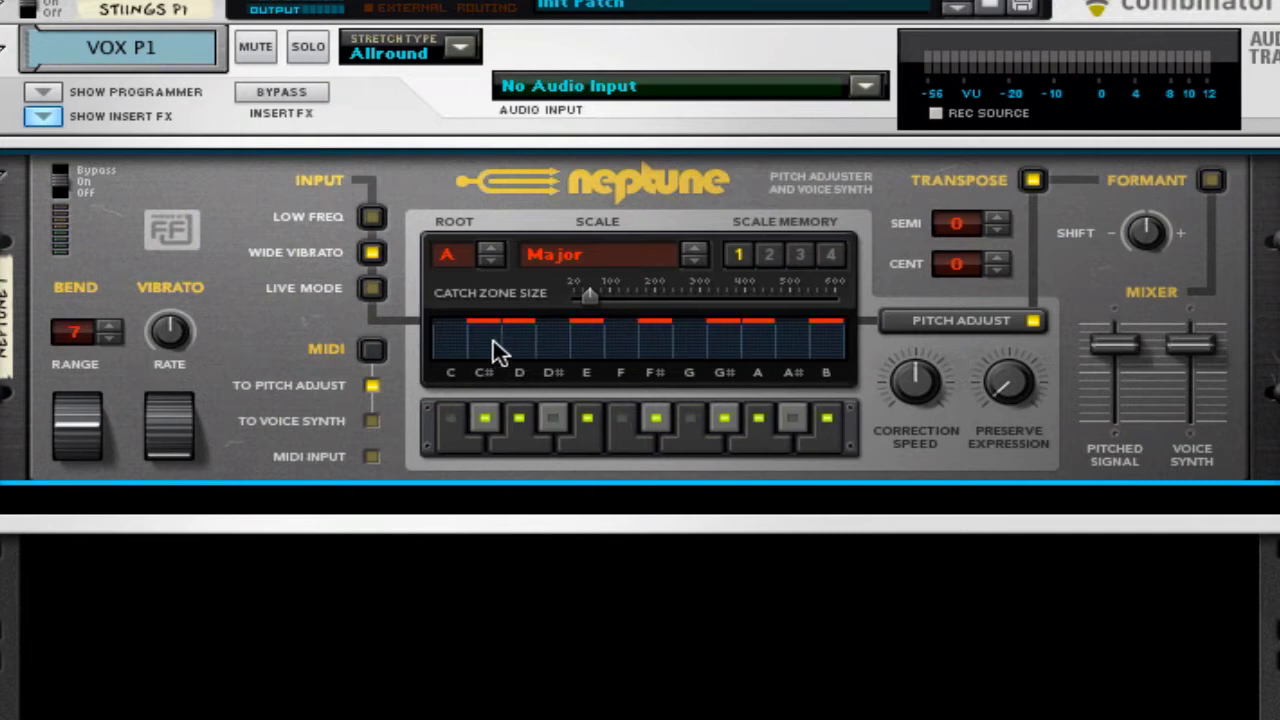
key("space")
Step: Deactivate the E and G# notes in Neptune's scale and play back the vocal
left_click(589, 424)
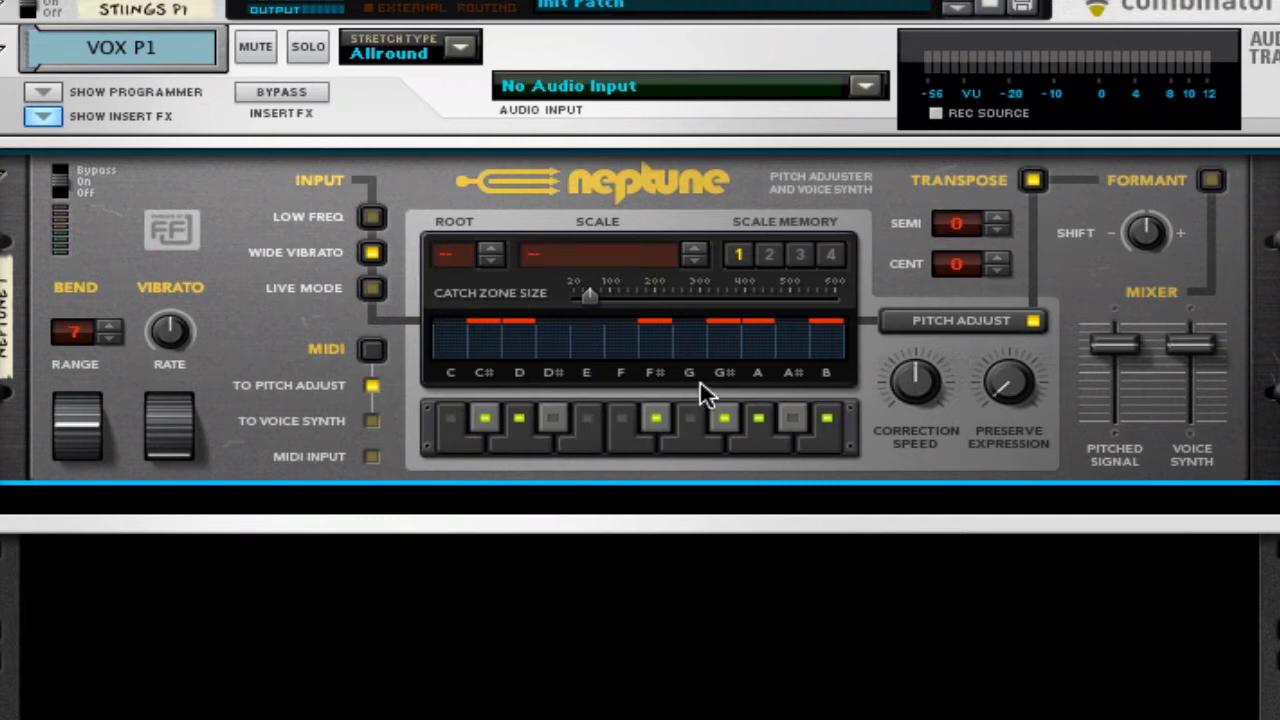
left_click(727, 421)
key("space")
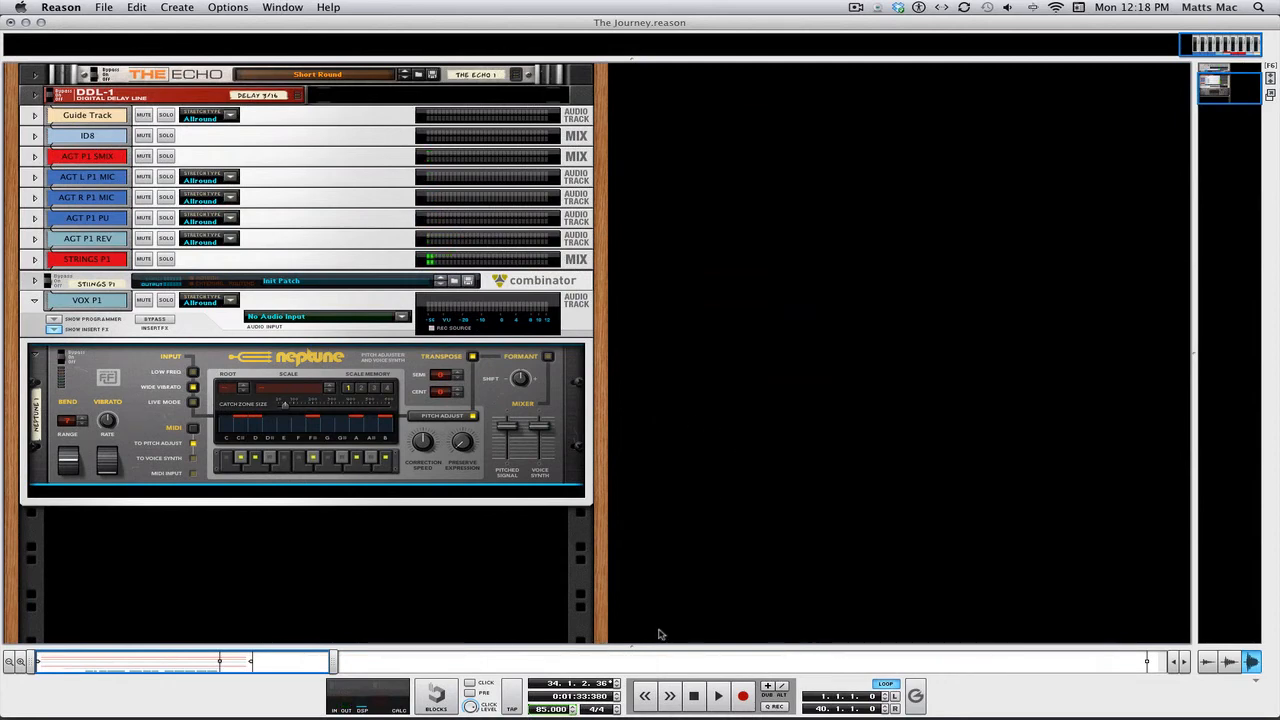
Step: Move the song position to 9.4.1 and raise Neptune's Correction Speed to about three o'clock
key("F7")
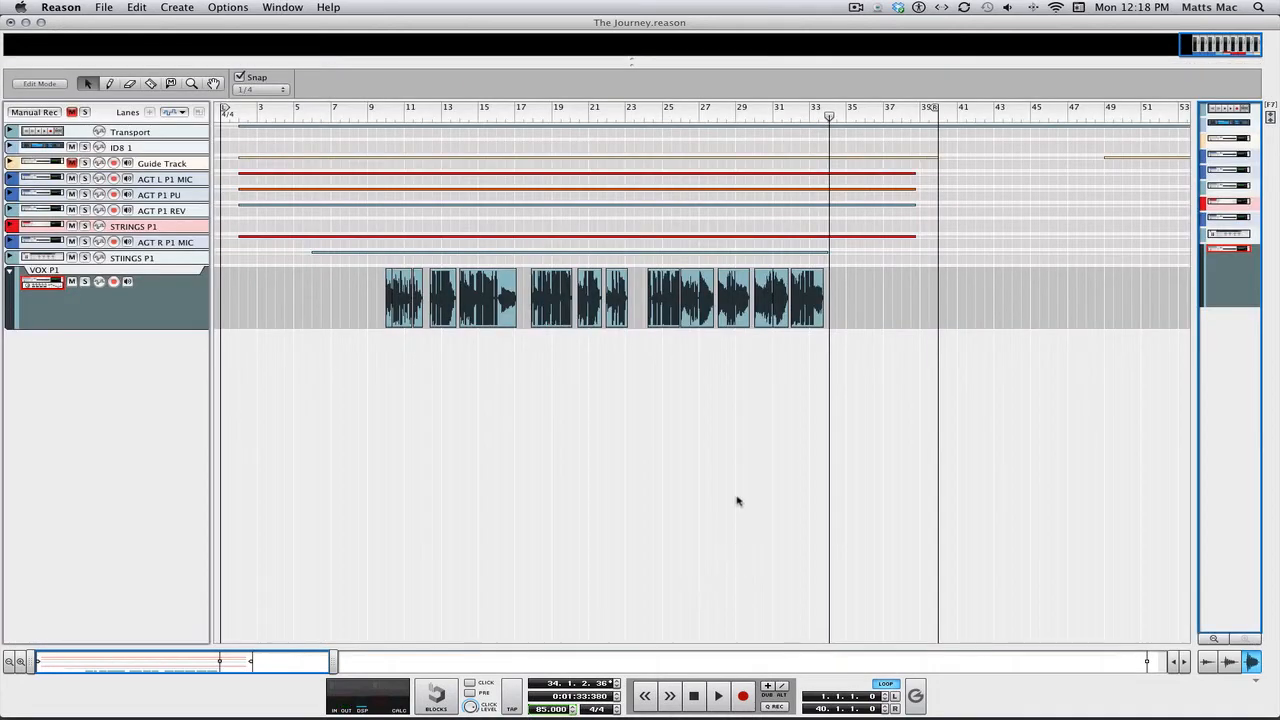
left_click(381, 117)
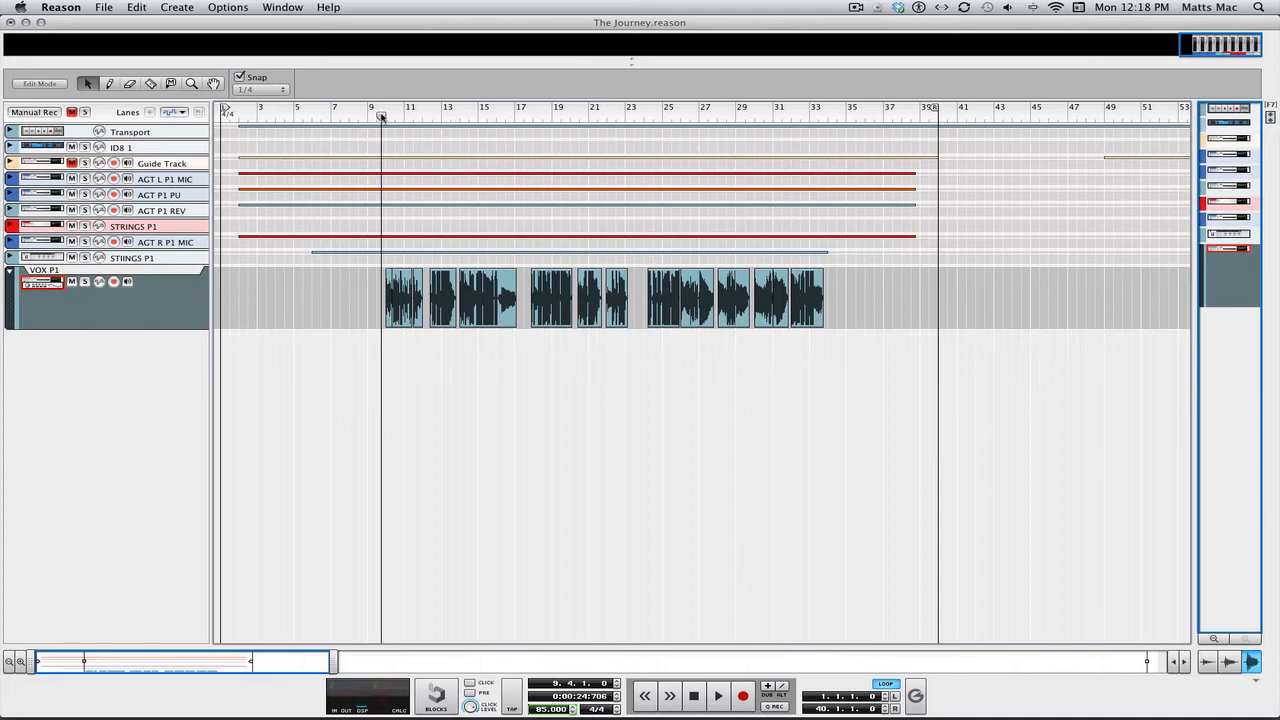
key("F6")
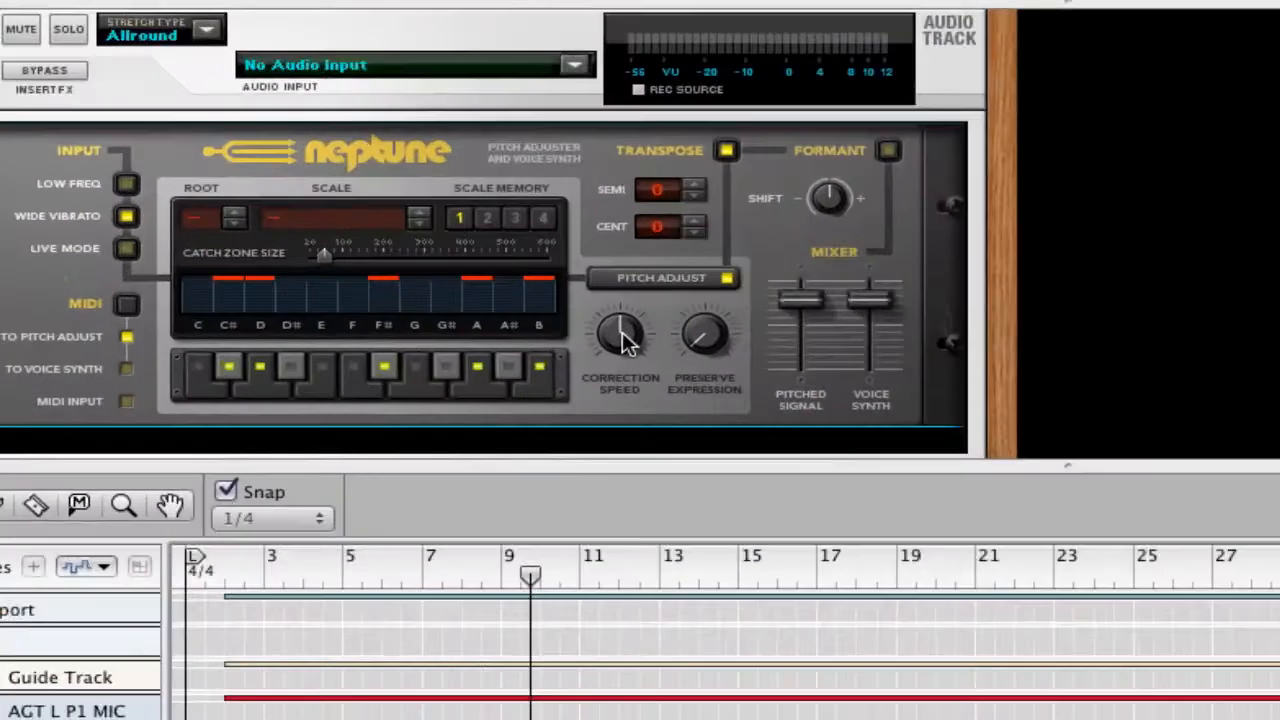
mouse_move(425, 219)
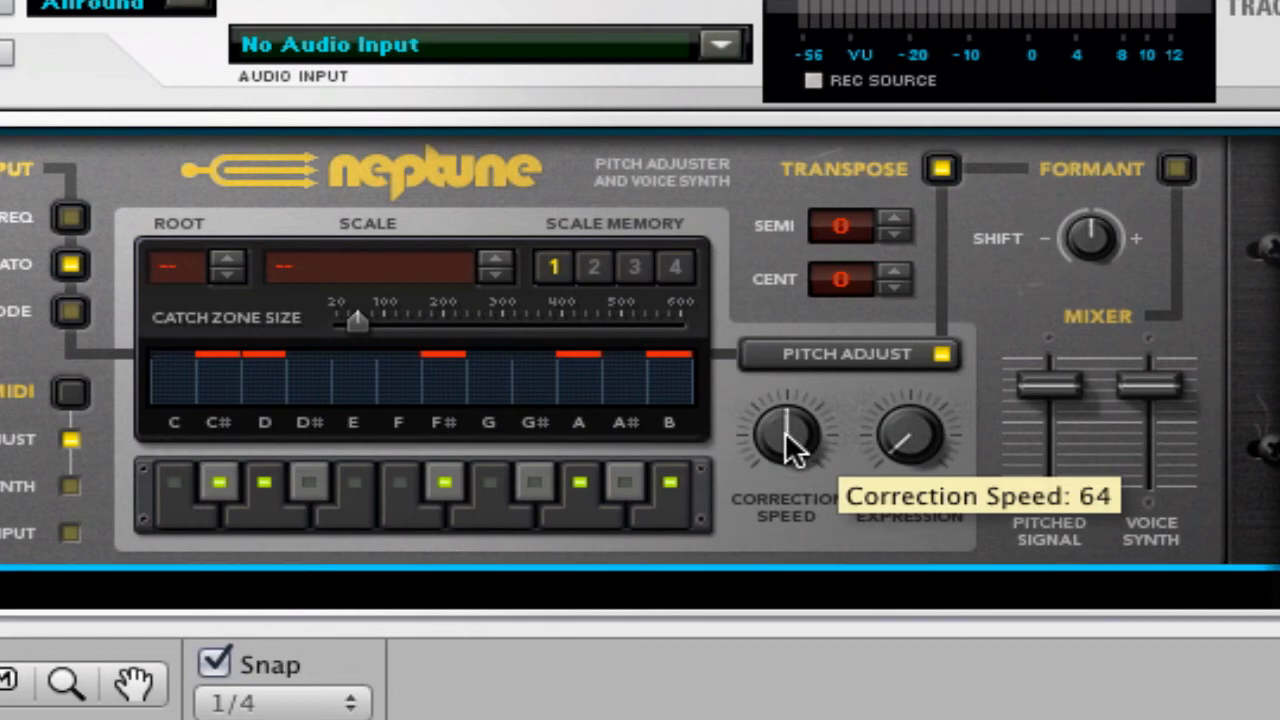
mouse_move(785, 433)
left_mouse_down()
mouse_move(751, 414)
mouse_move(753, 389)
mouse_move(776, 421)
left_mouse_up()
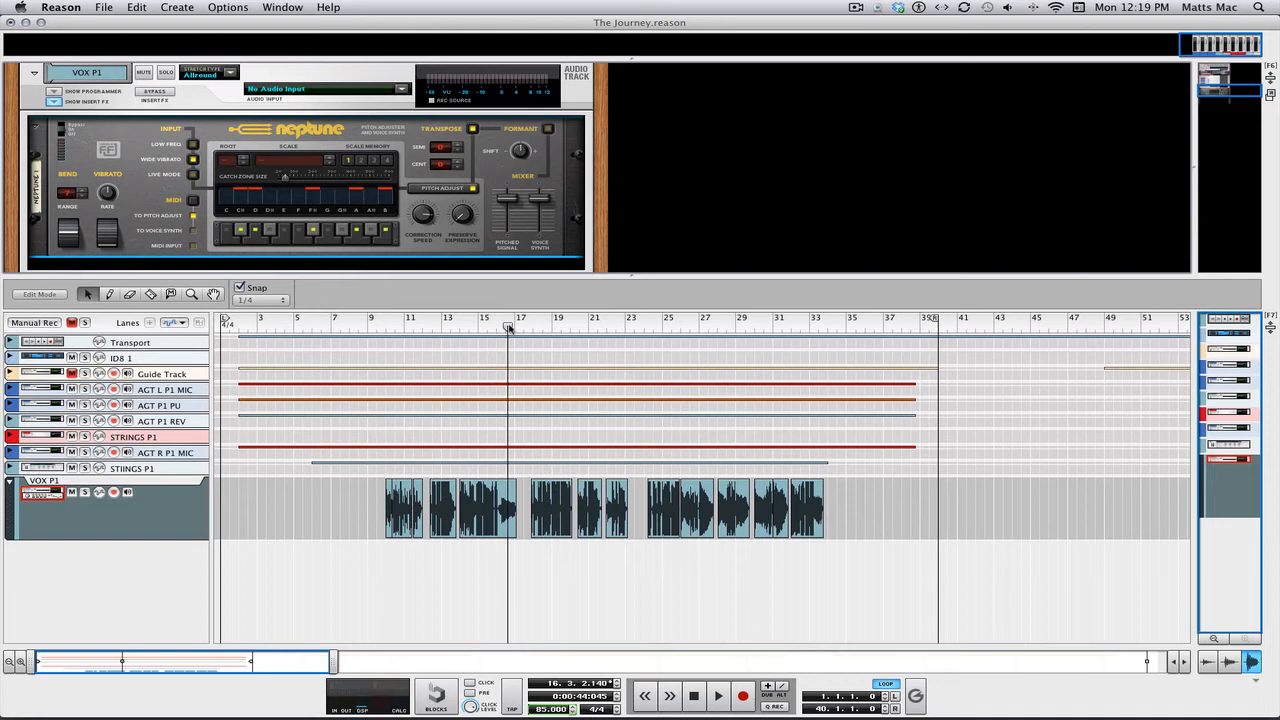
Step: Play the vocal section from bar 26 and return the song position to the start of that bar
left_click(686, 328)
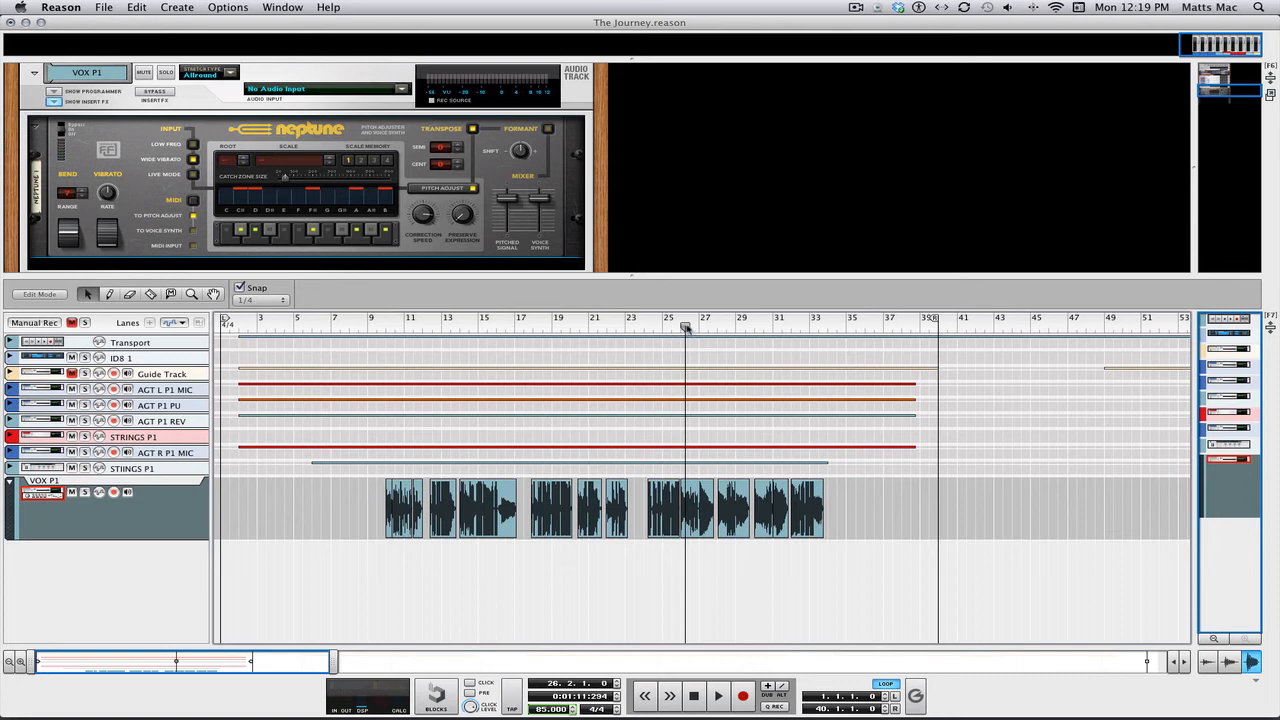
left_click_drag(686, 328, 681, 328)
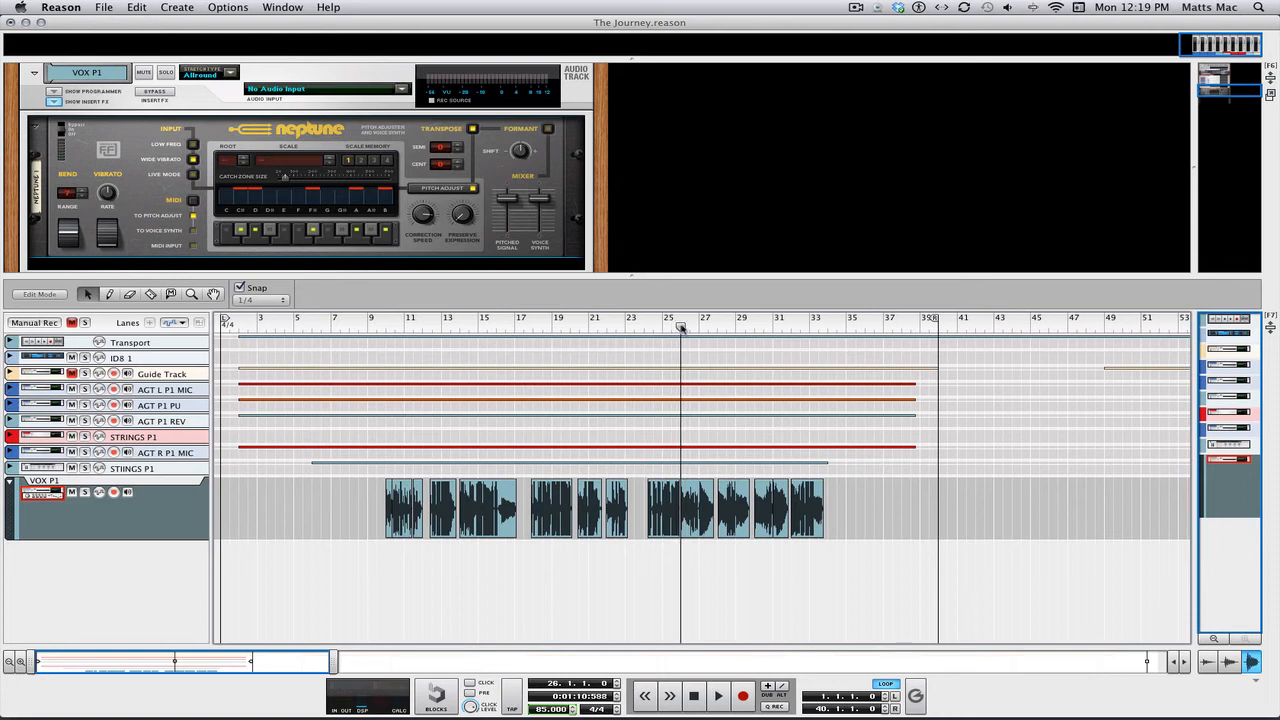
key("space")
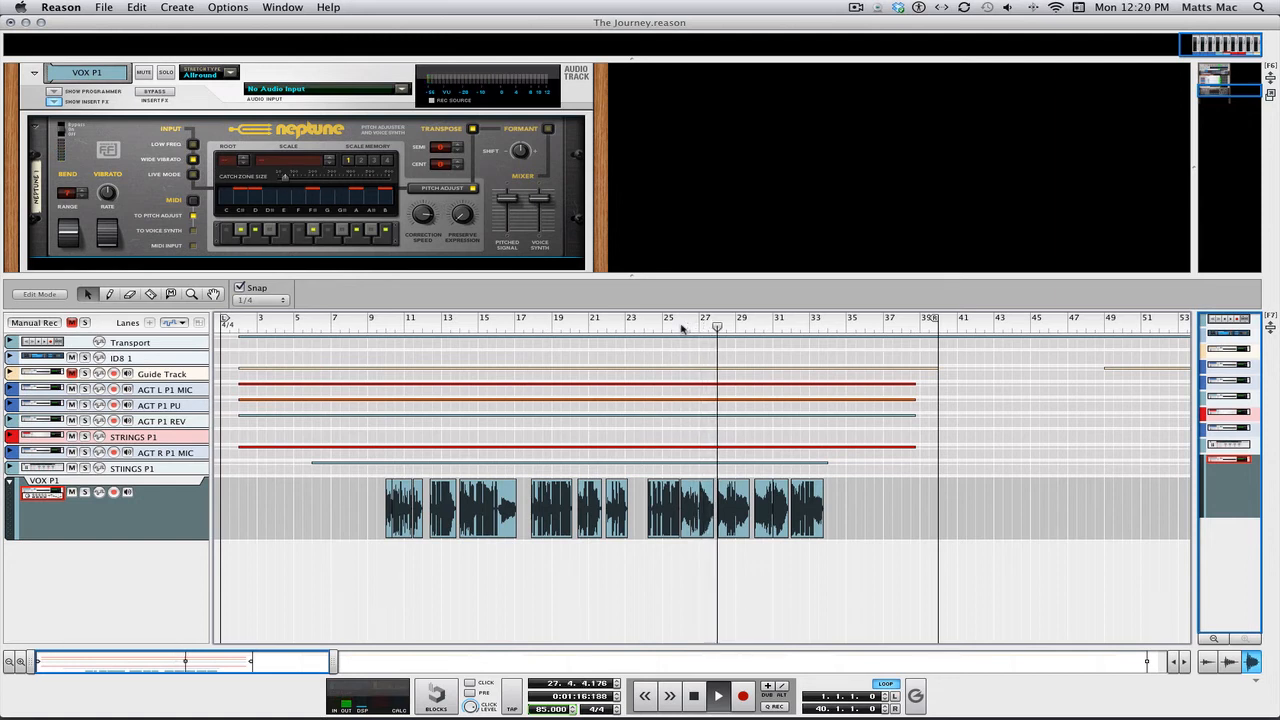
key("space")
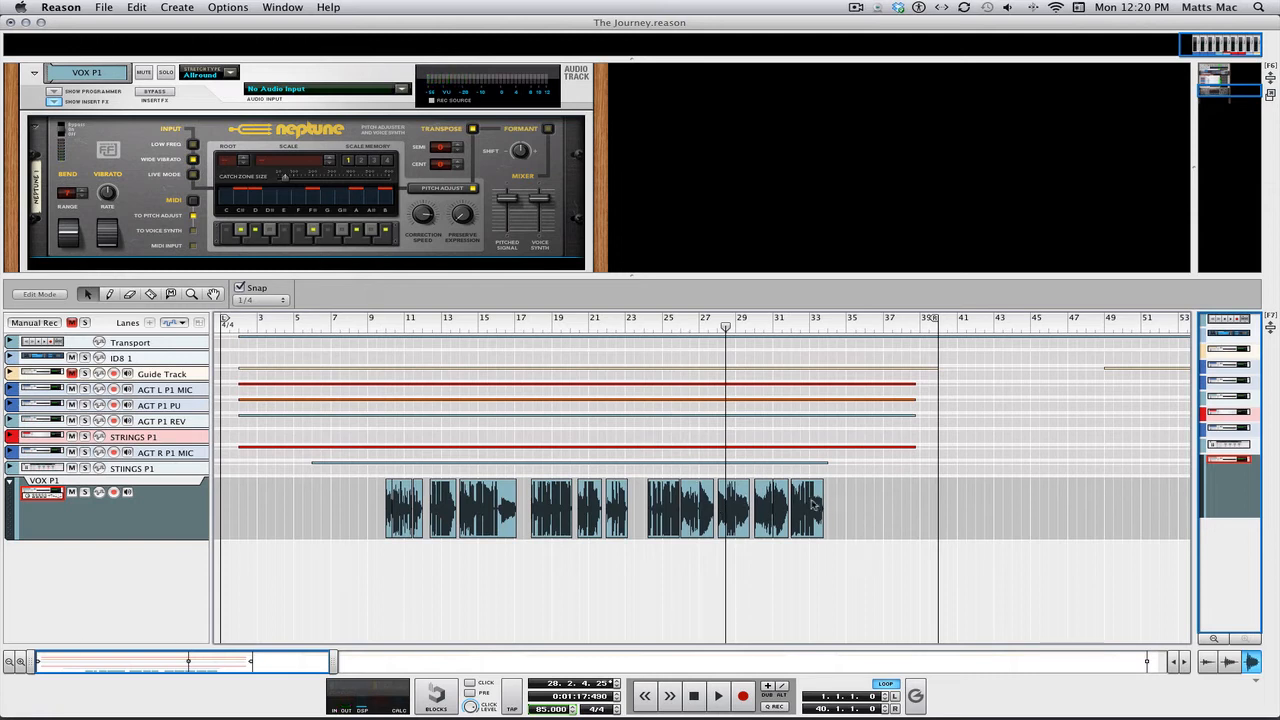
left_click_drag(726, 329, 681, 331)
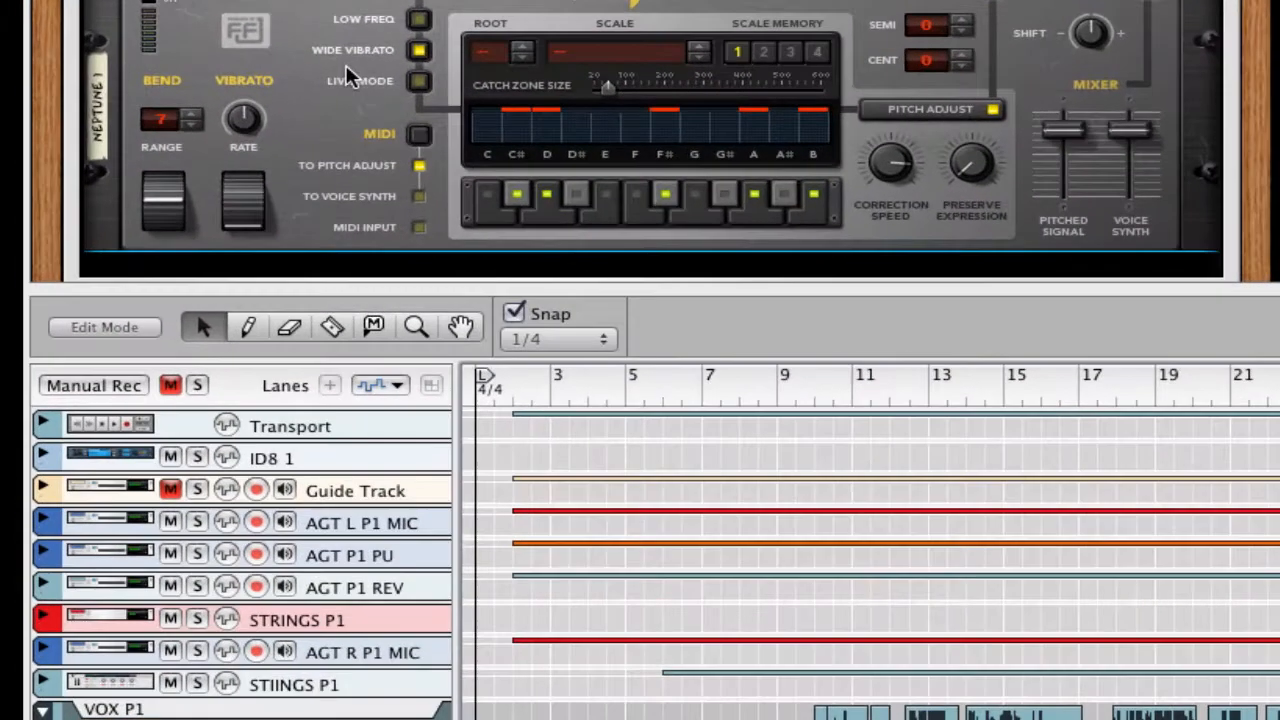
Step: Create a sequencer track for the Neptune device and name it VOX P1 BV
right_click(349, 78)
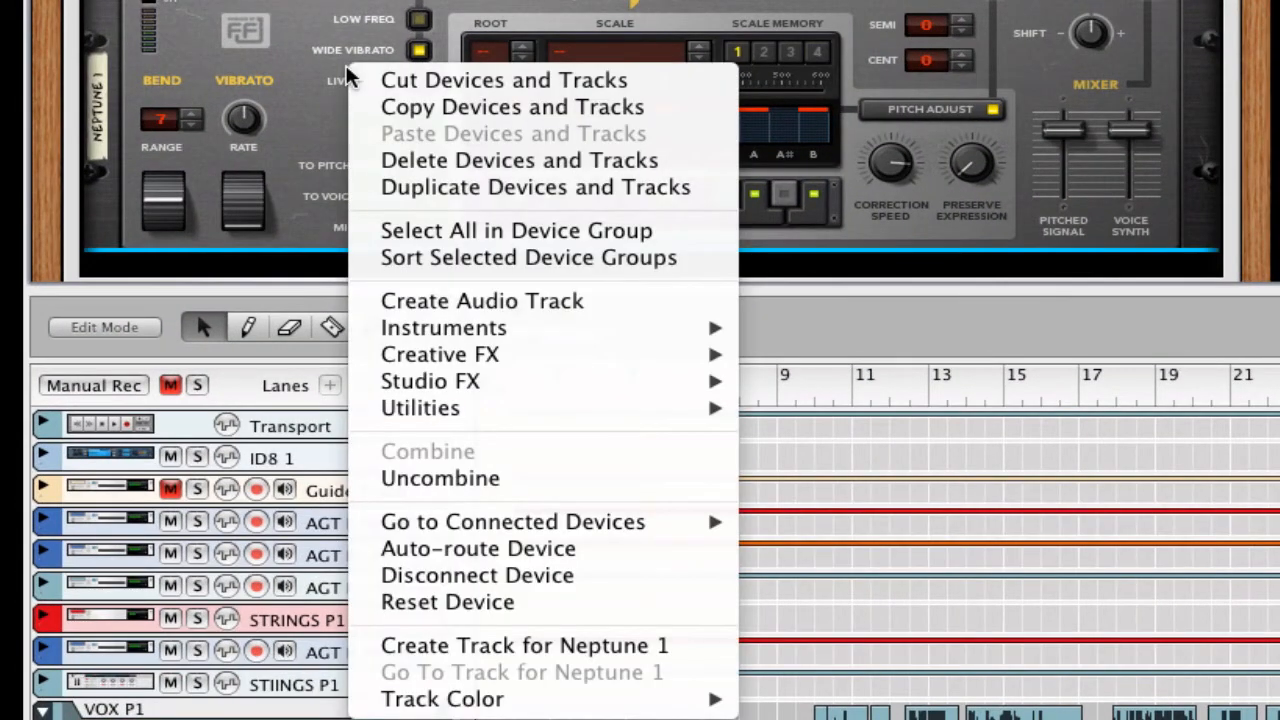
left_click(458, 645)
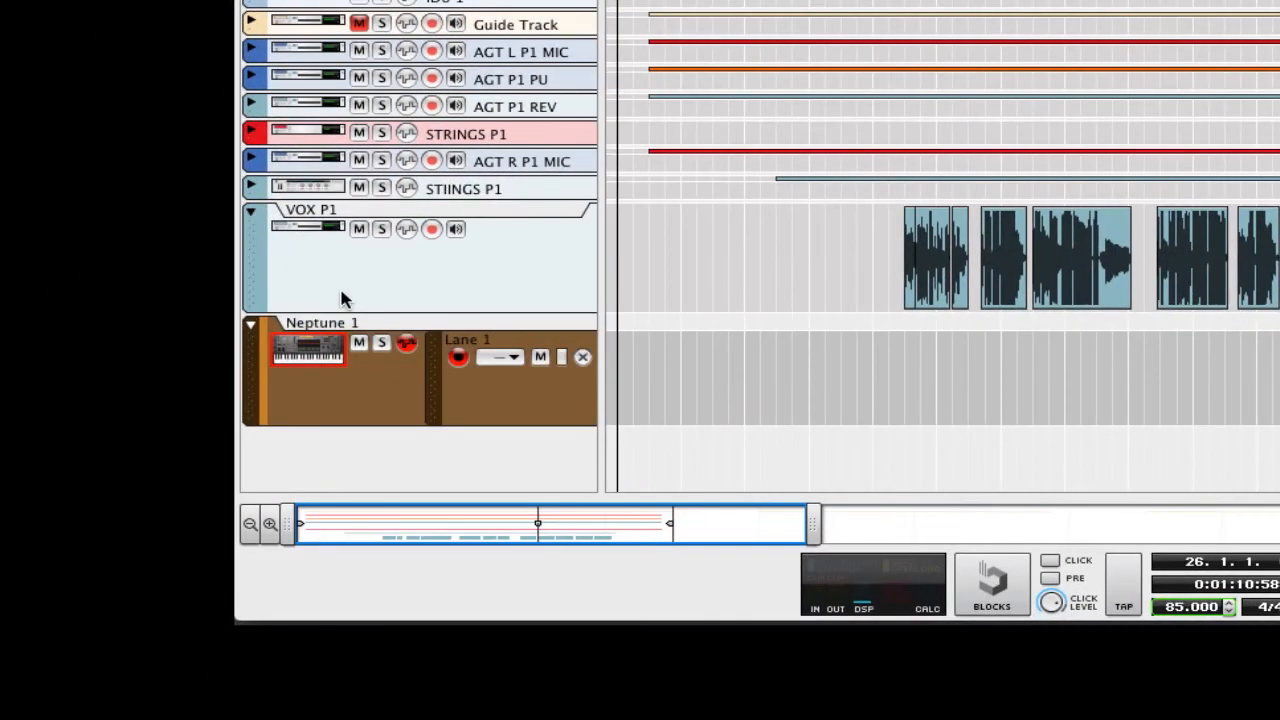
double_click(301, 325)
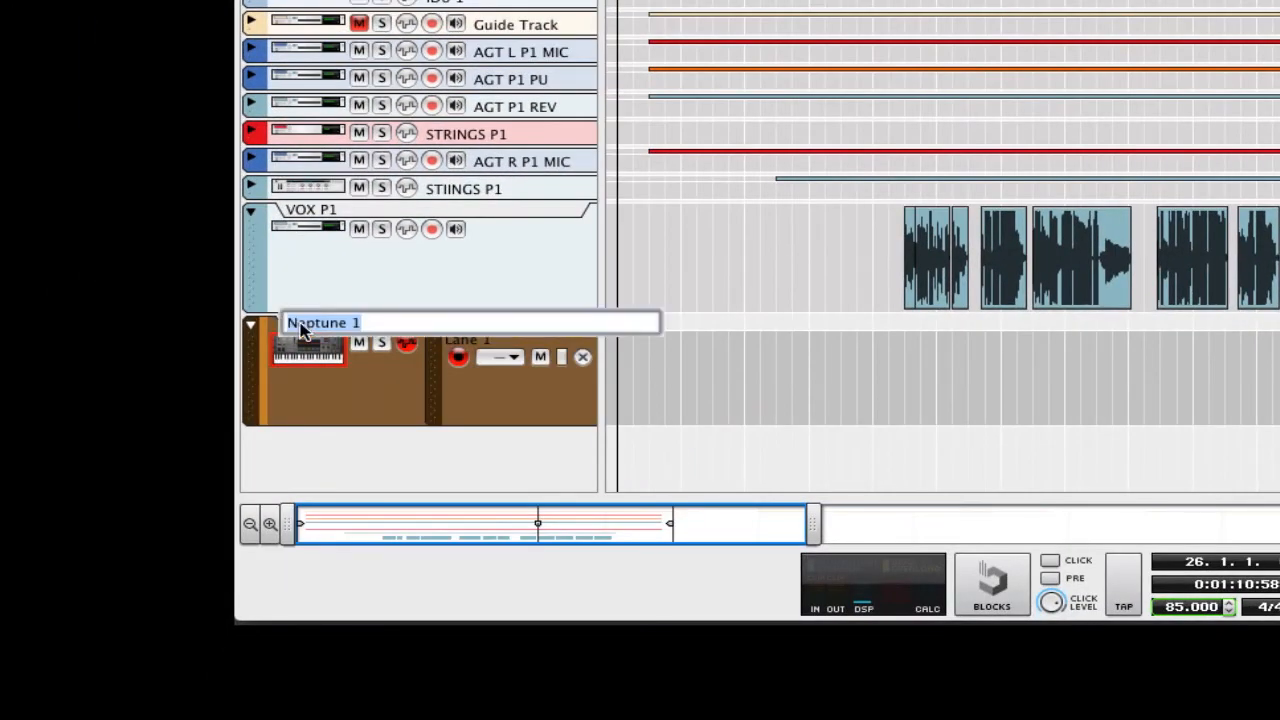
type("VOX P1")
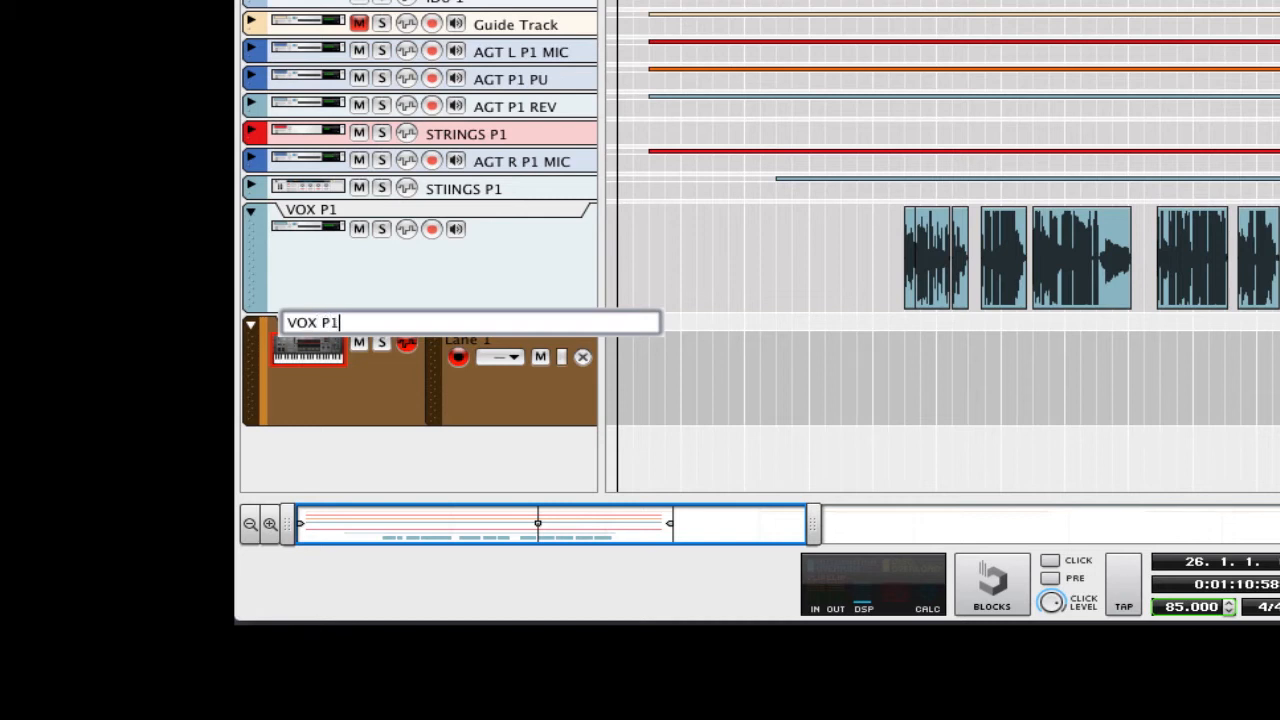
type(" BV")
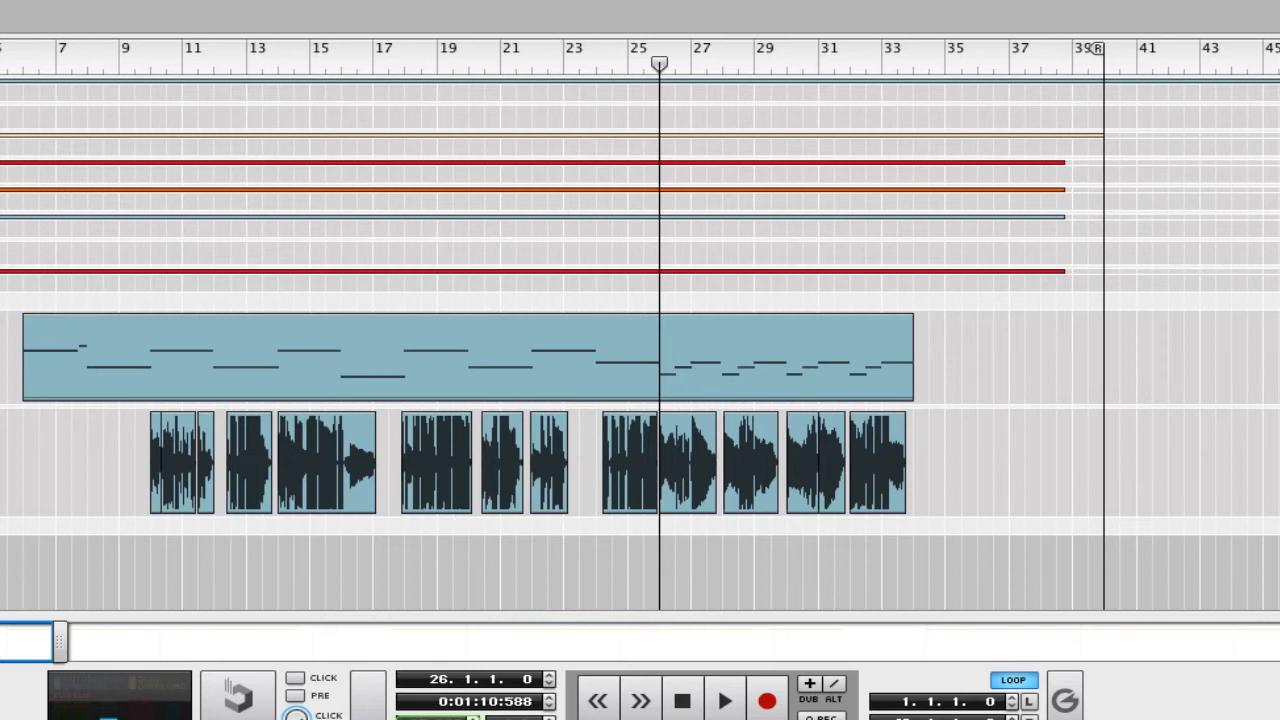
Step: Play the strings part together with the vocal from bar 26, stopping within bar 27
key("space")
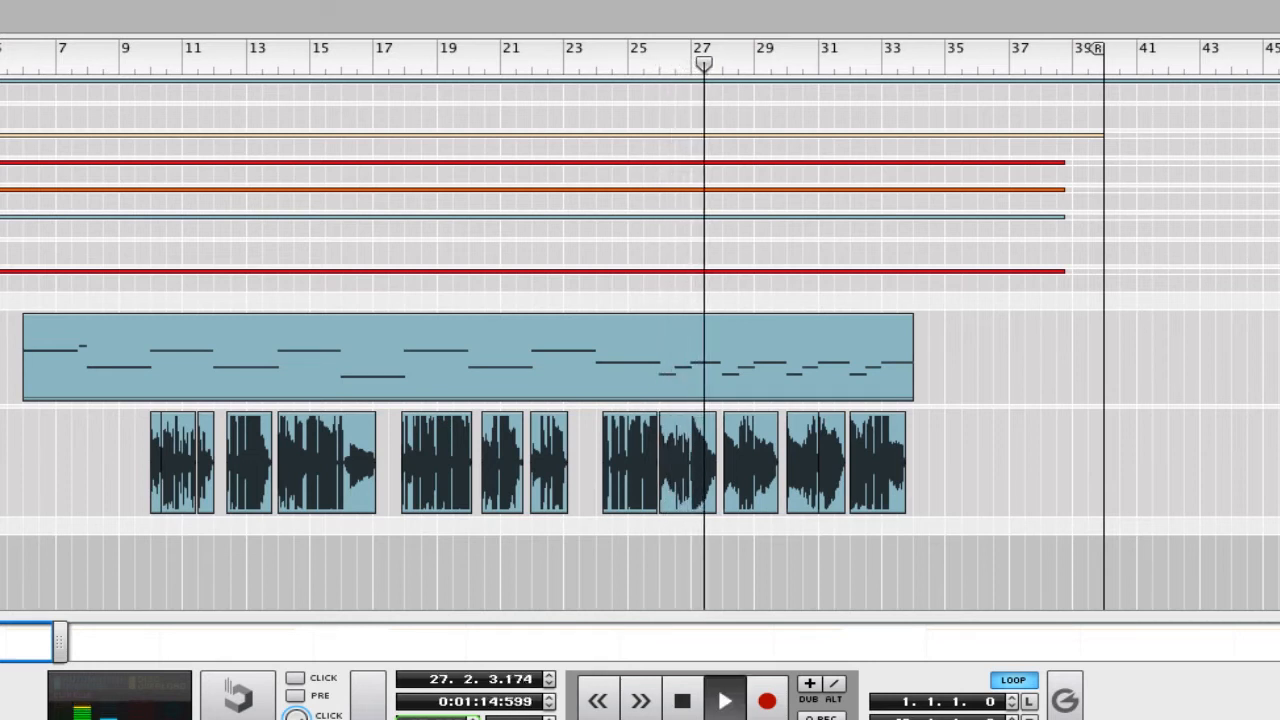
key("space")
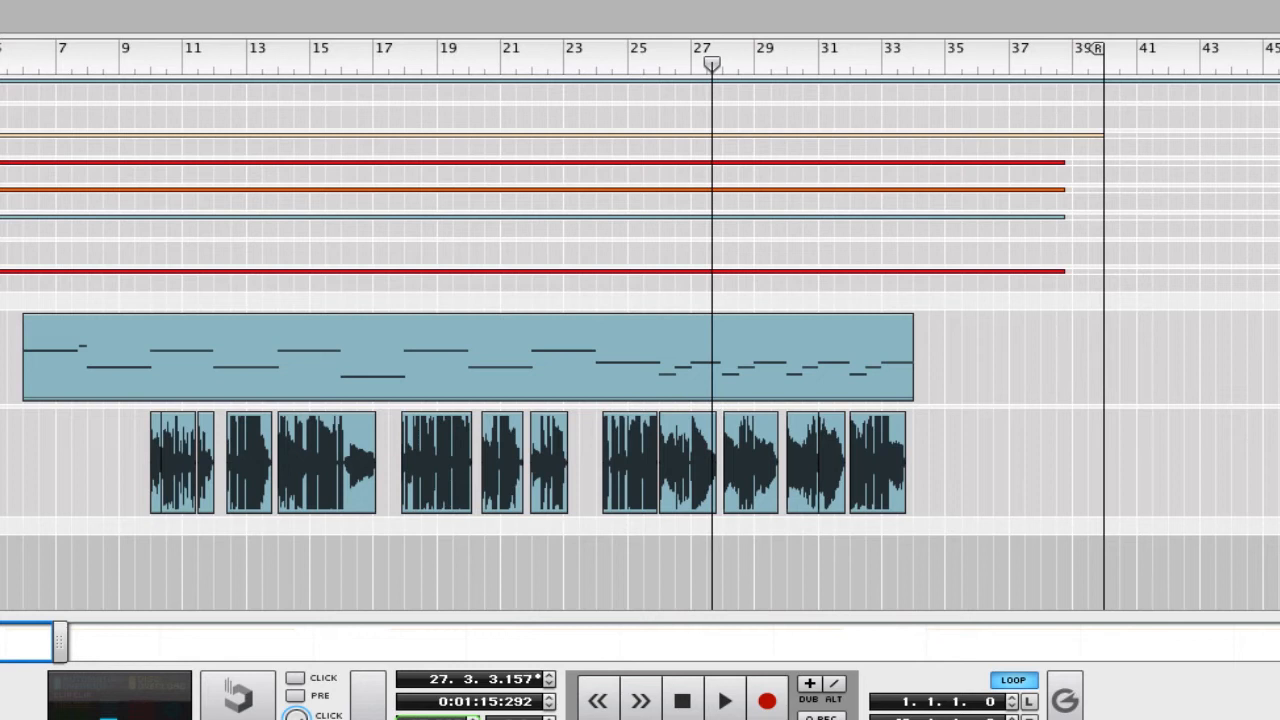
Step: Split the STIINGS P1 note clip at bar 26 and copy its second part straight down onto the VOX P1 BV track
key("r")
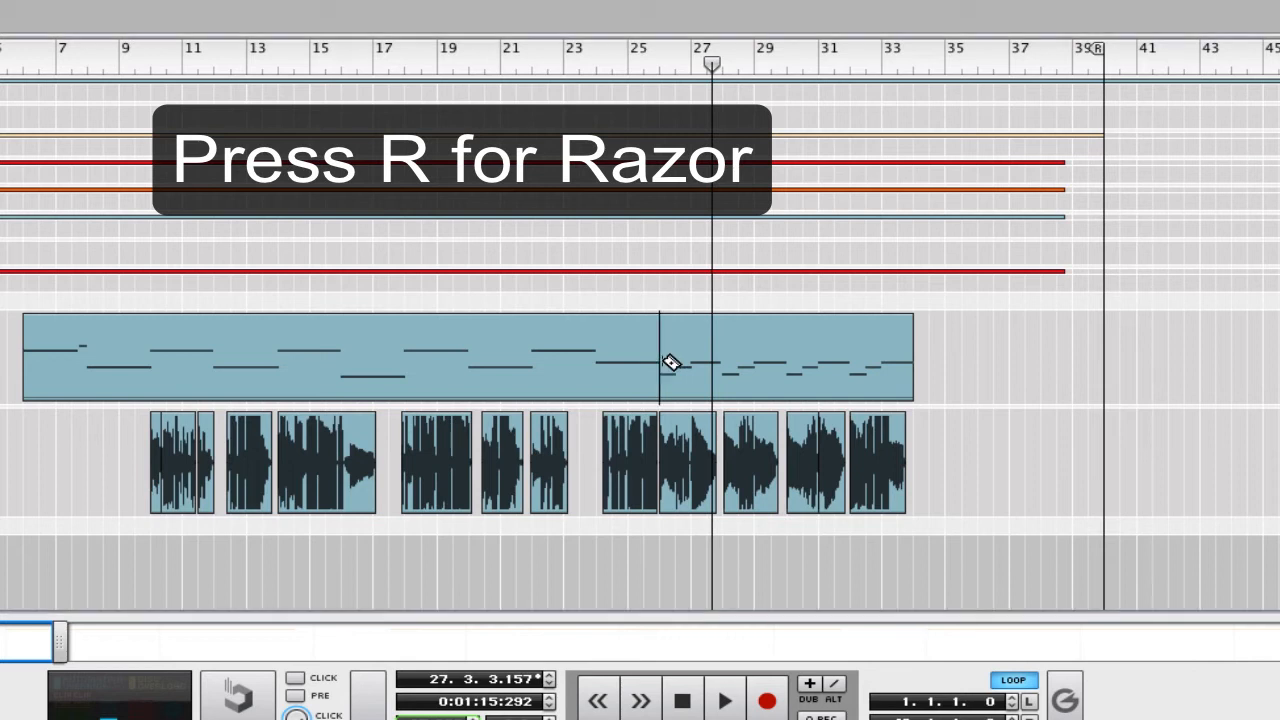
left_click(662, 362)
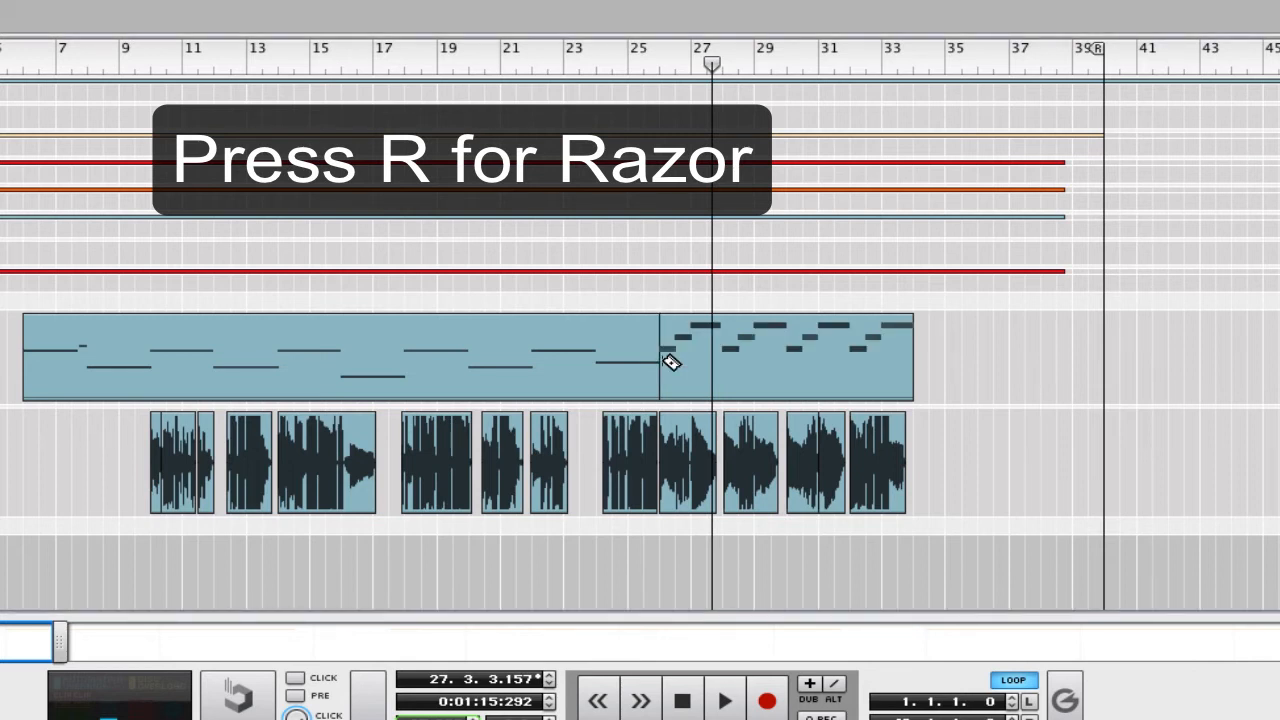
key("q")
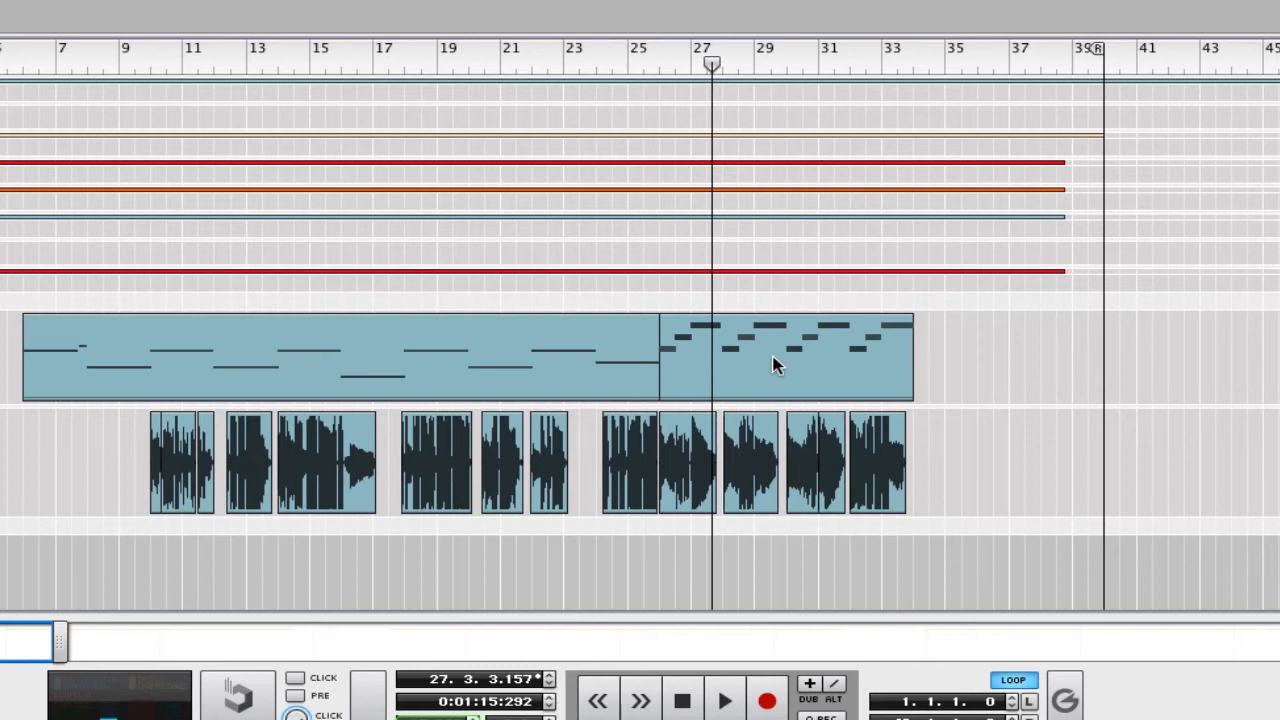
left_click_drag(774, 362, 776, 588)
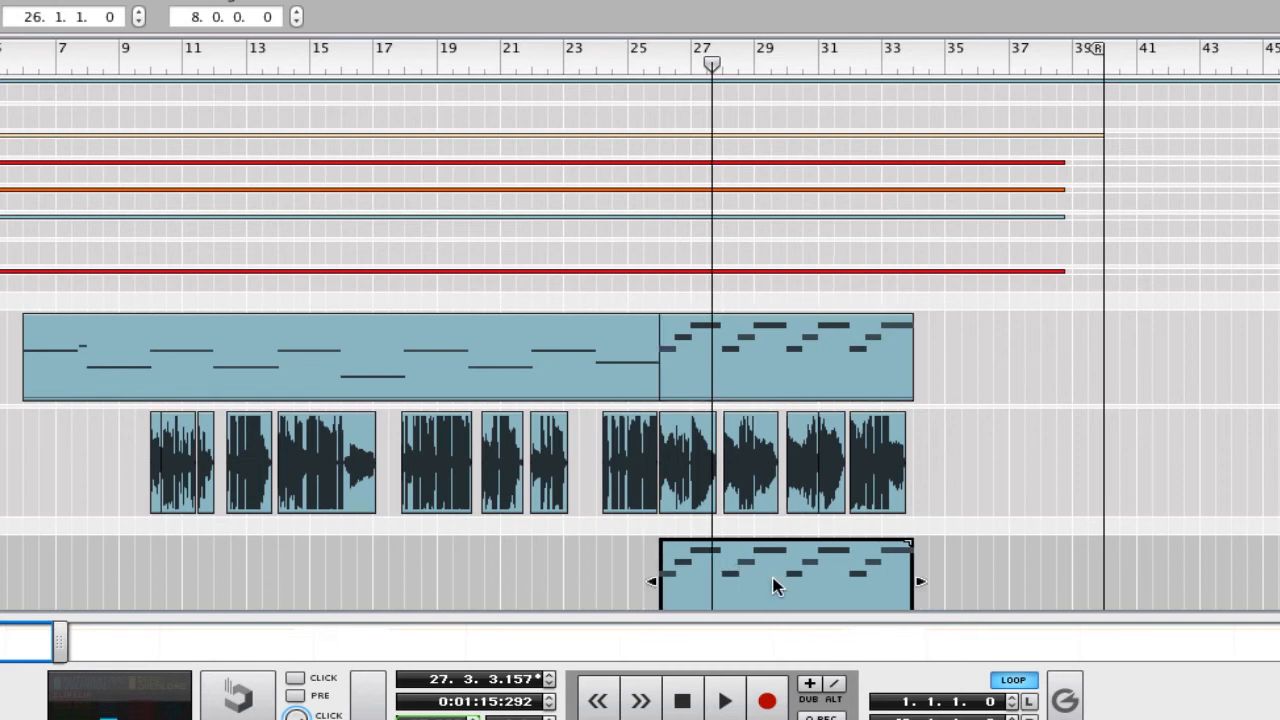
Step: Route Neptune's MIDI input to the voice synth and reselect the copied note clip at bar 26
scroll(952, 364, "down", 2)
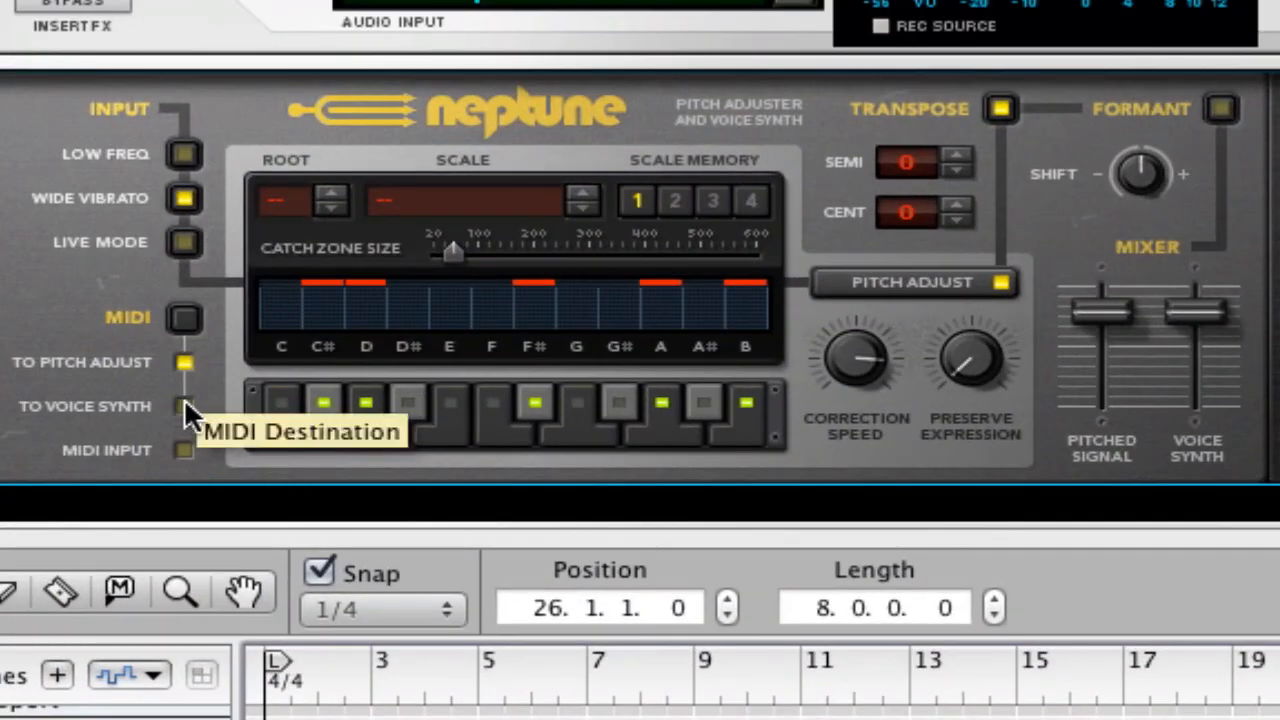
left_click(184, 406)
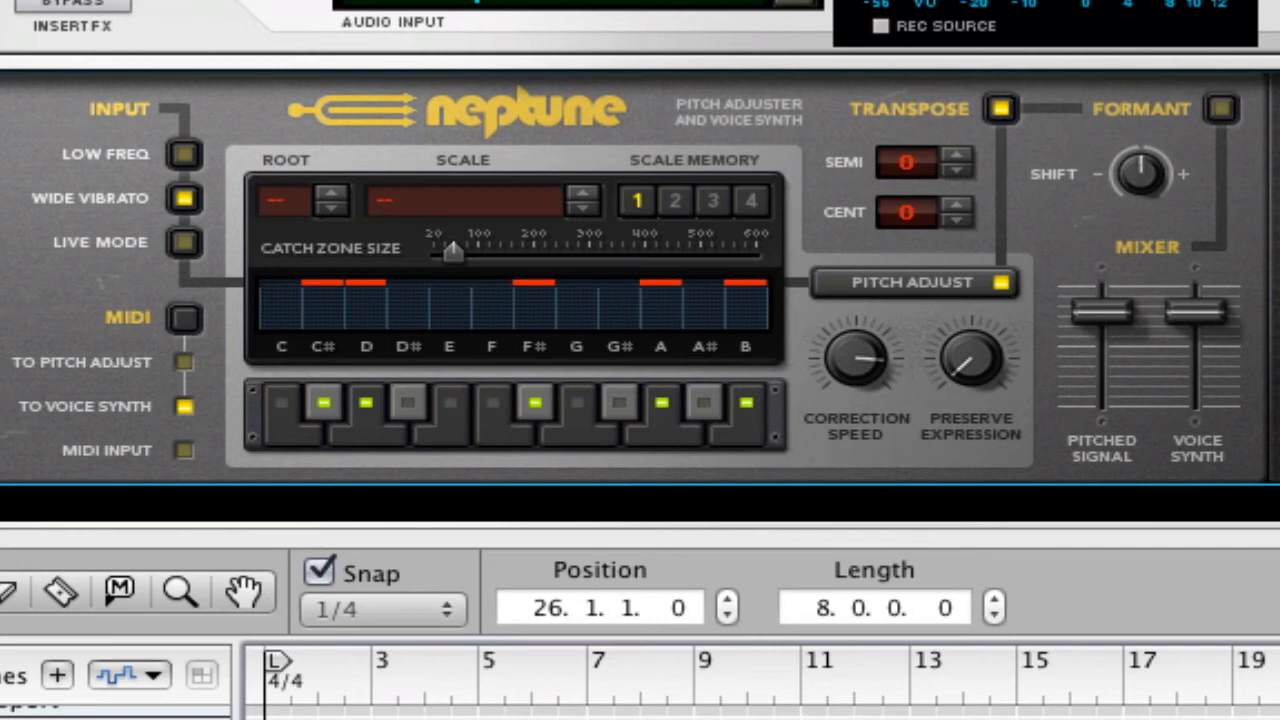
left_click(115, 712)
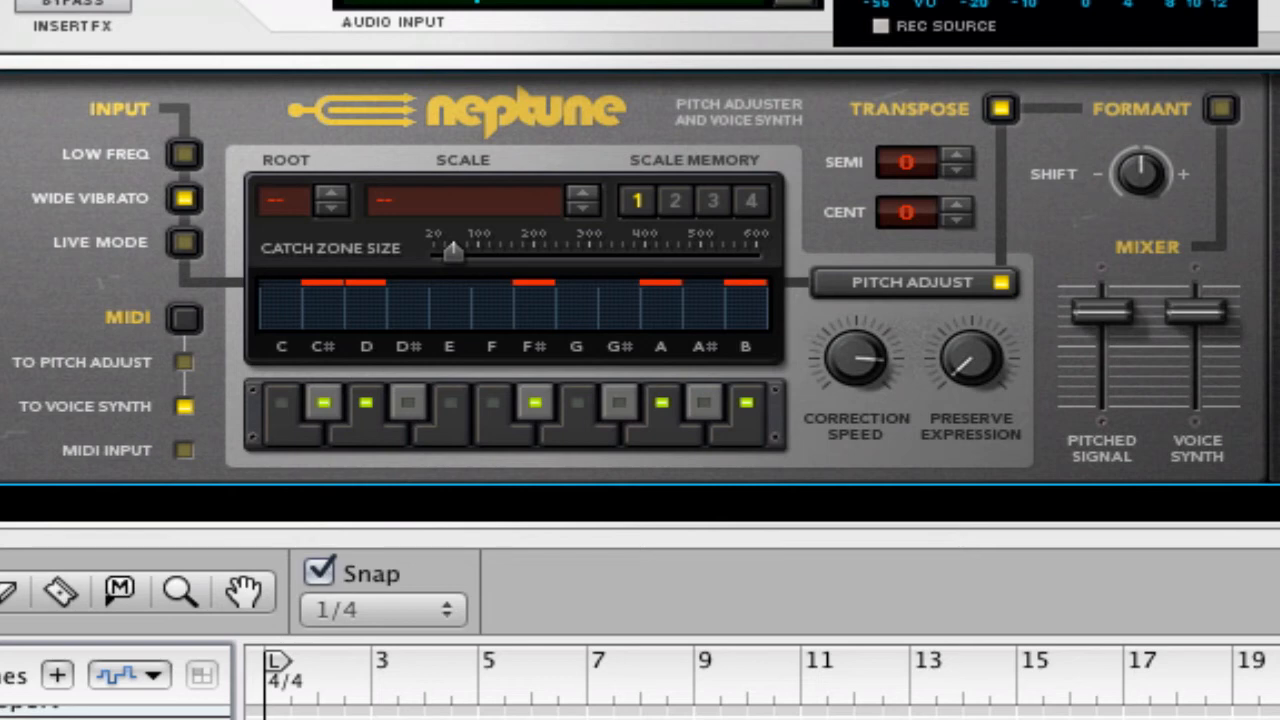
left_click(1270, 712)
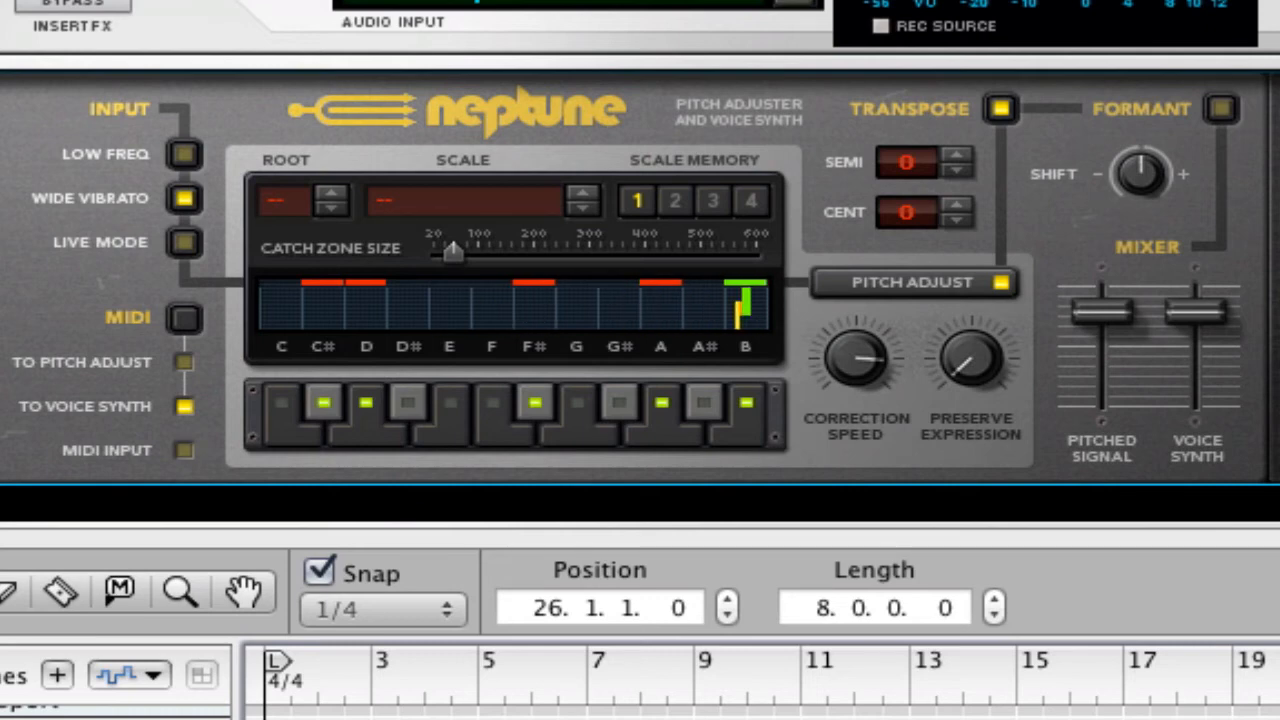
Step: Enable Neptune's formant section and set the voice synth level somewhat below the pitched signal in its mixer
left_click(1220, 107)
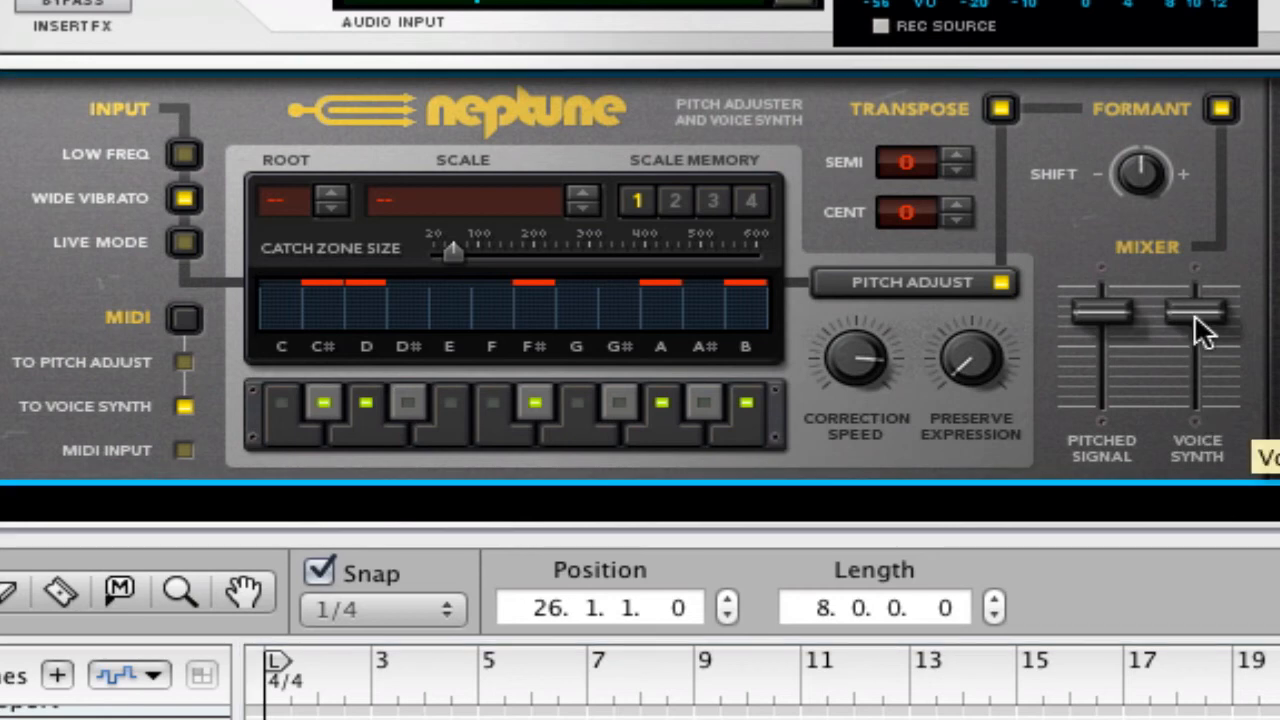
left_click_drag(1194, 313, 1201, 367)
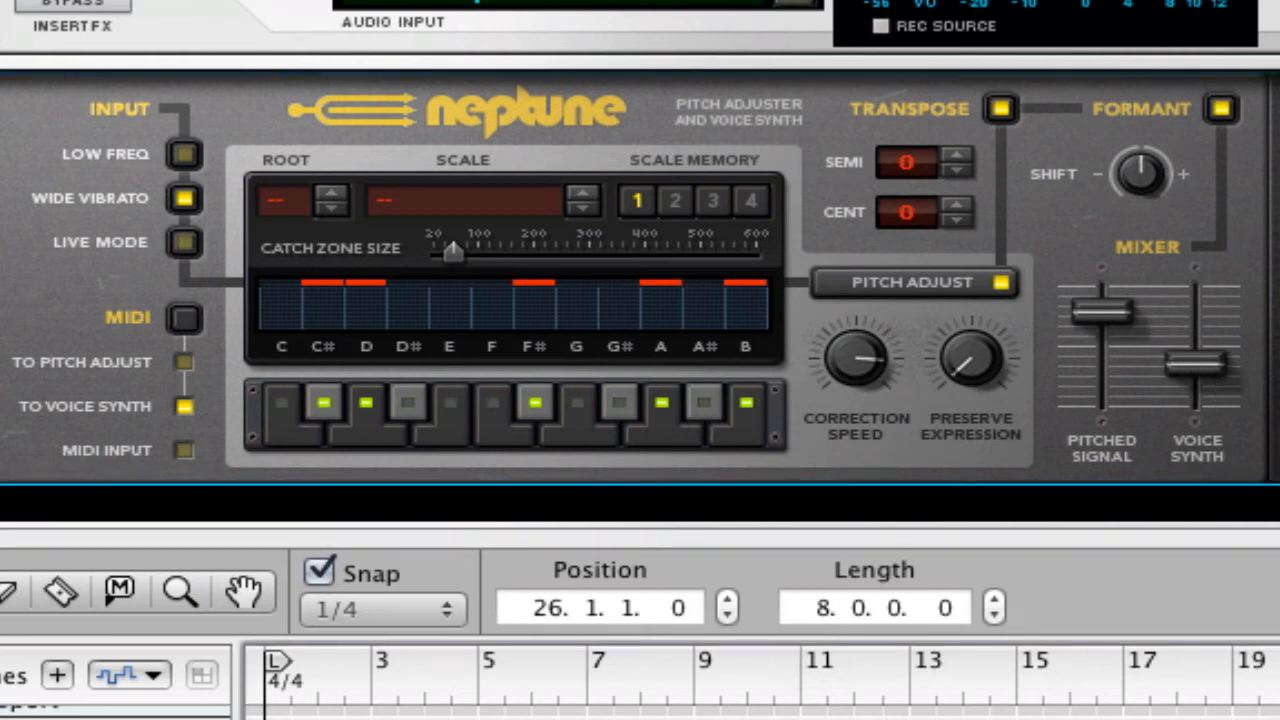
left_click_drag(1198, 359, 1198, 327)
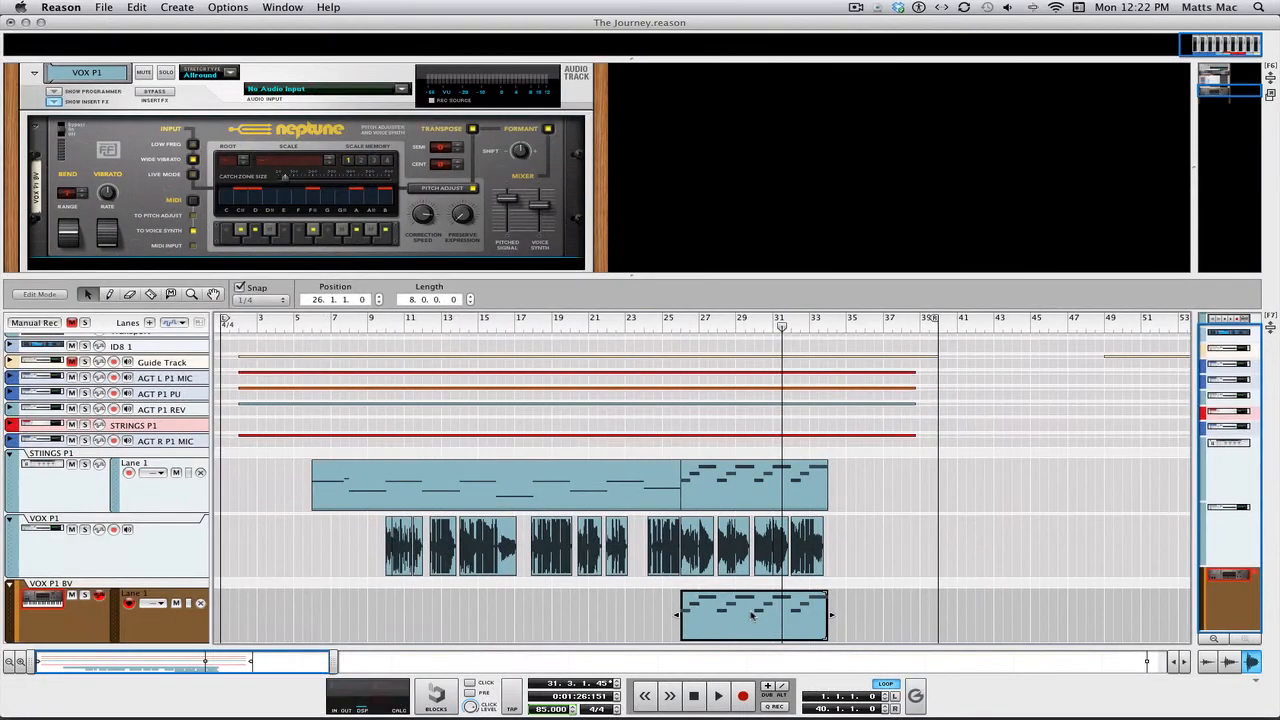
Step: Set the loop around the VOX P1 BV clip, from bar 26 to bar 34, and play it
left_click(680, 325)
key("super+l")
key("space")
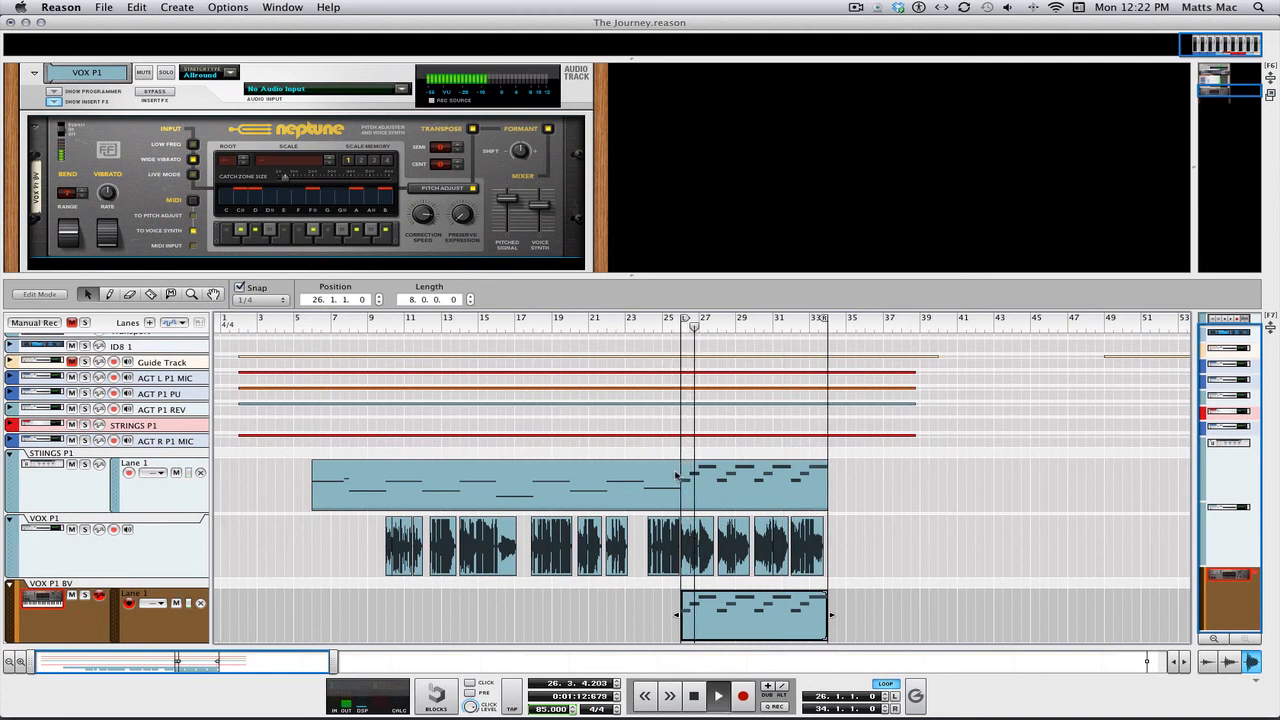
Step: Enable the Plate and Delay 3/16 sends on the VOX P1 mixer channel and adjust both send levels
key("F5")
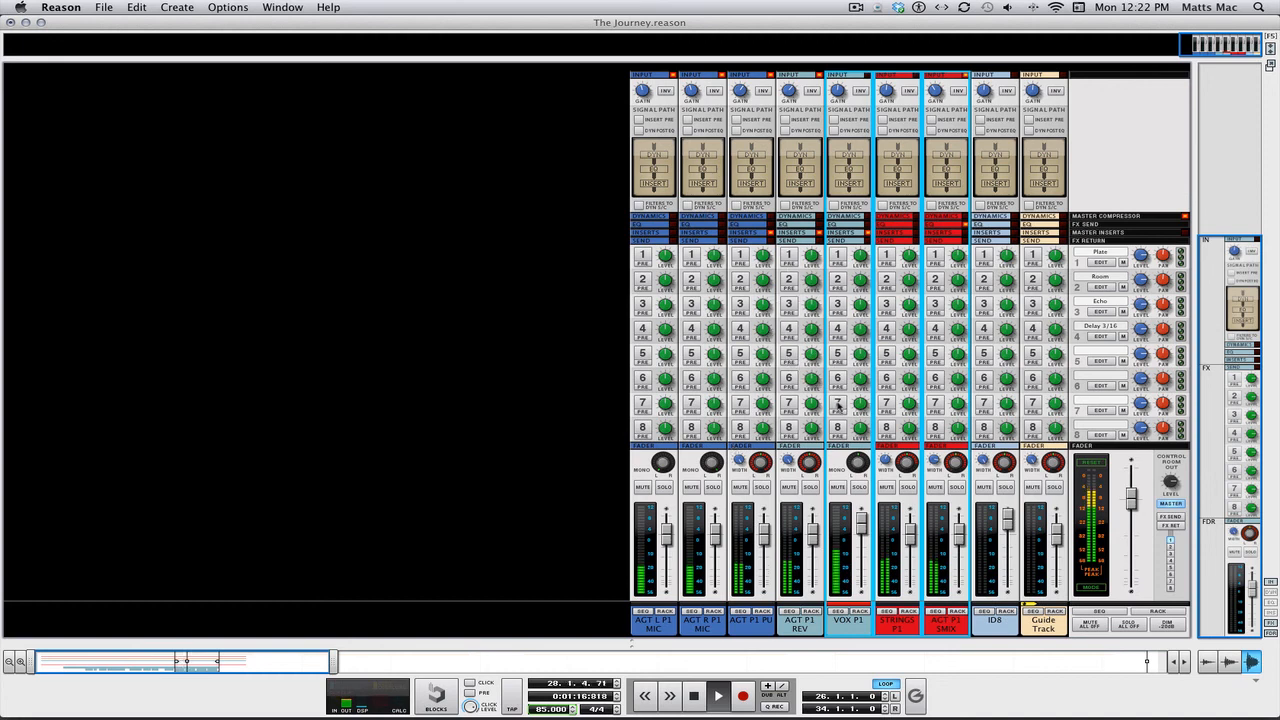
left_click(838, 255)
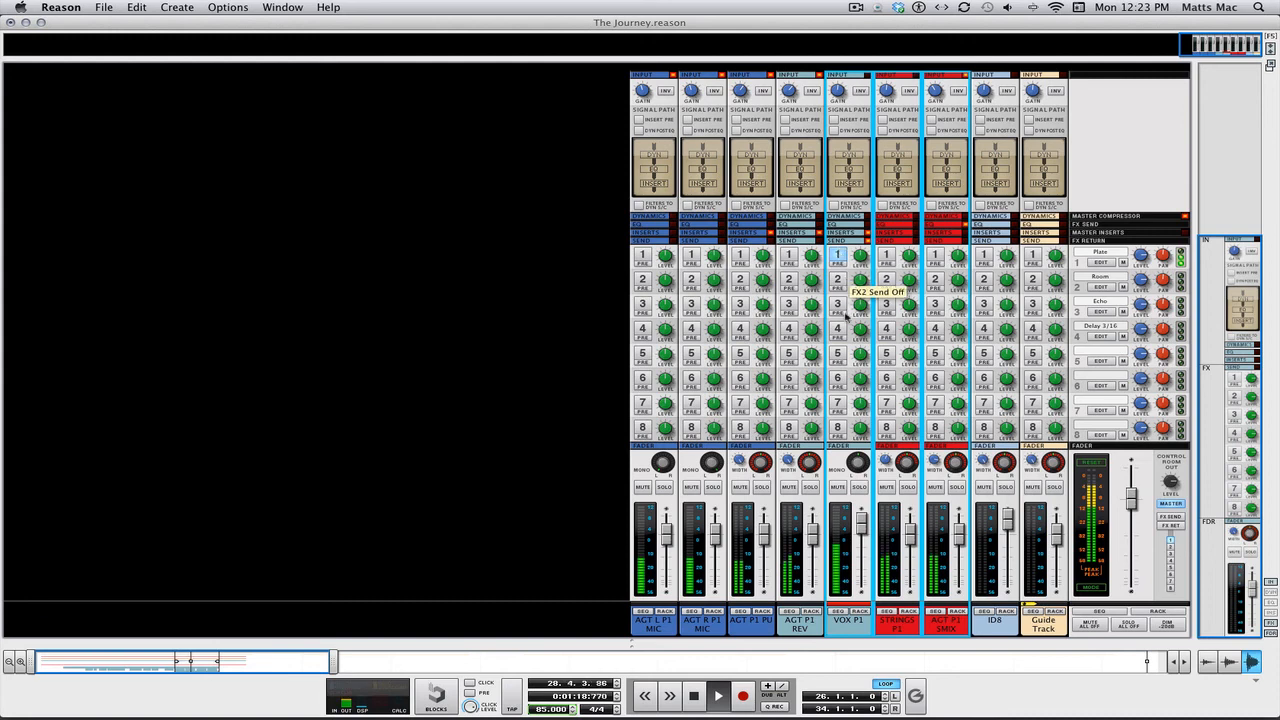
left_click(838, 330)
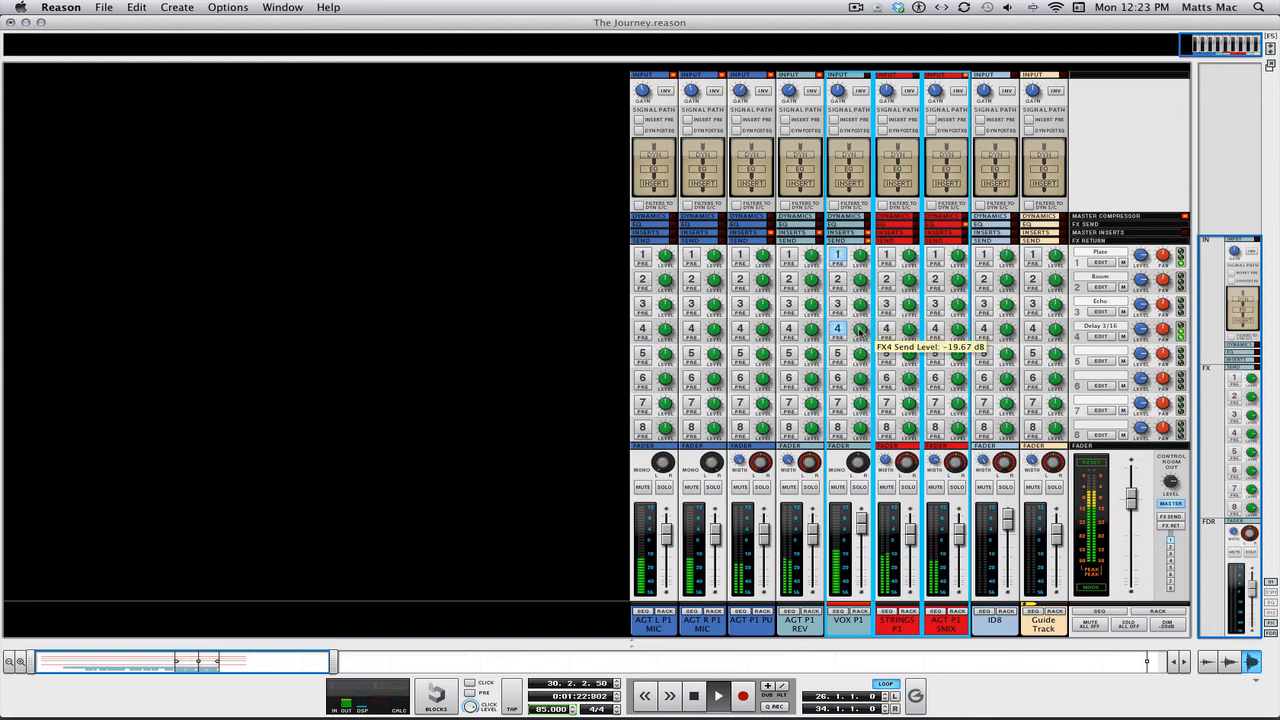
left_click_drag(858, 327, 860, 329)
mouse_move(859, 257)
left_click_drag(859, 257, 860, 255)
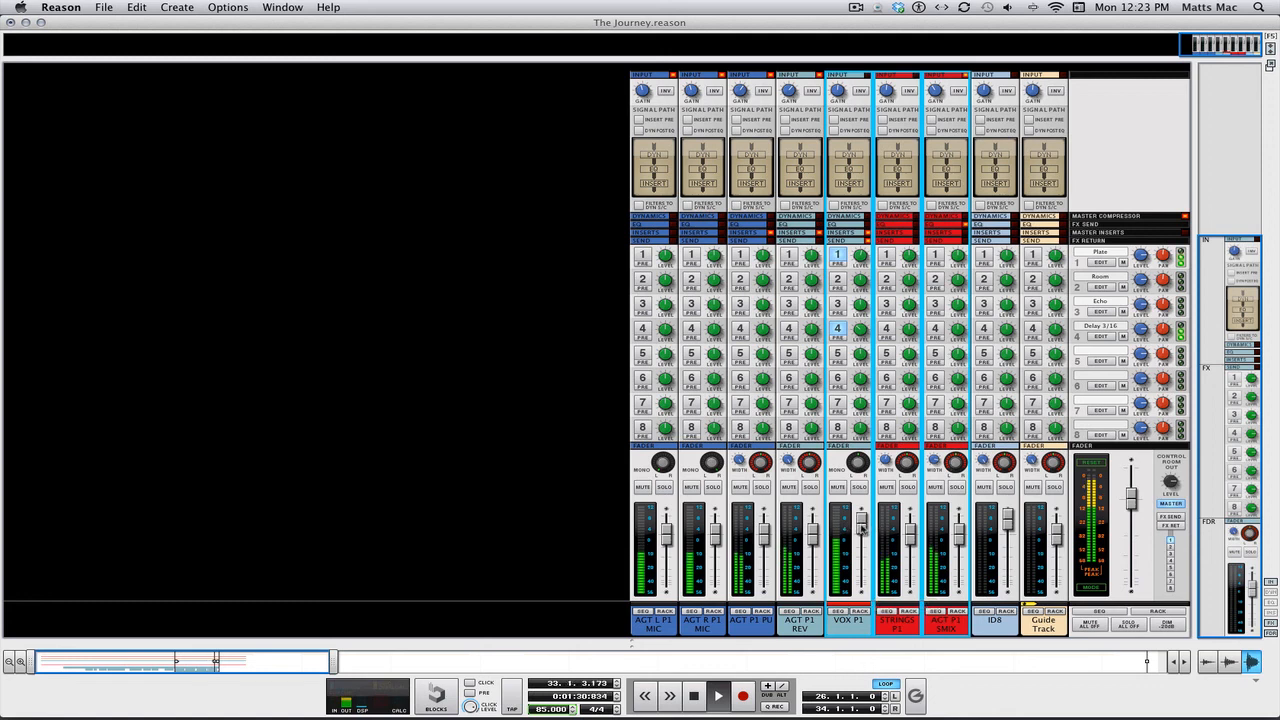
Step: Raise the VOX P1 channel fader to 5.72 dB, then return to the sequencer and stop playback
mouse_move(861, 529)
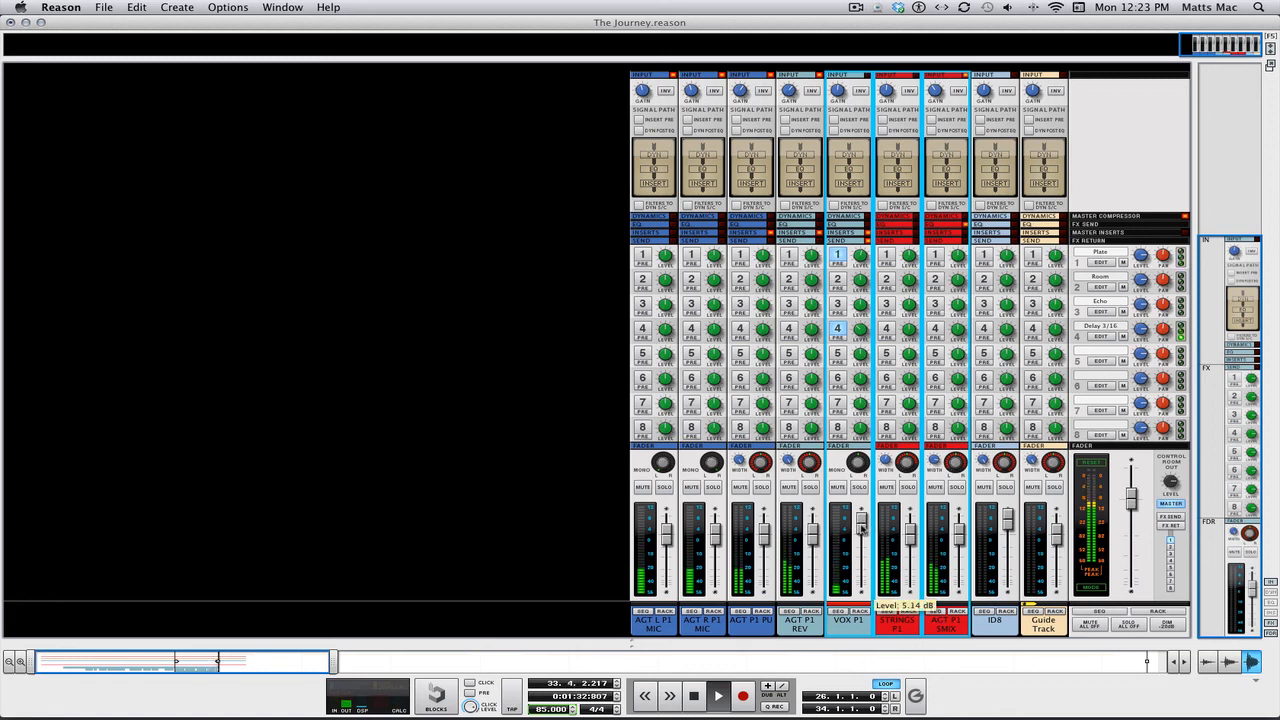
left_click_drag(861, 528, 861, 526)
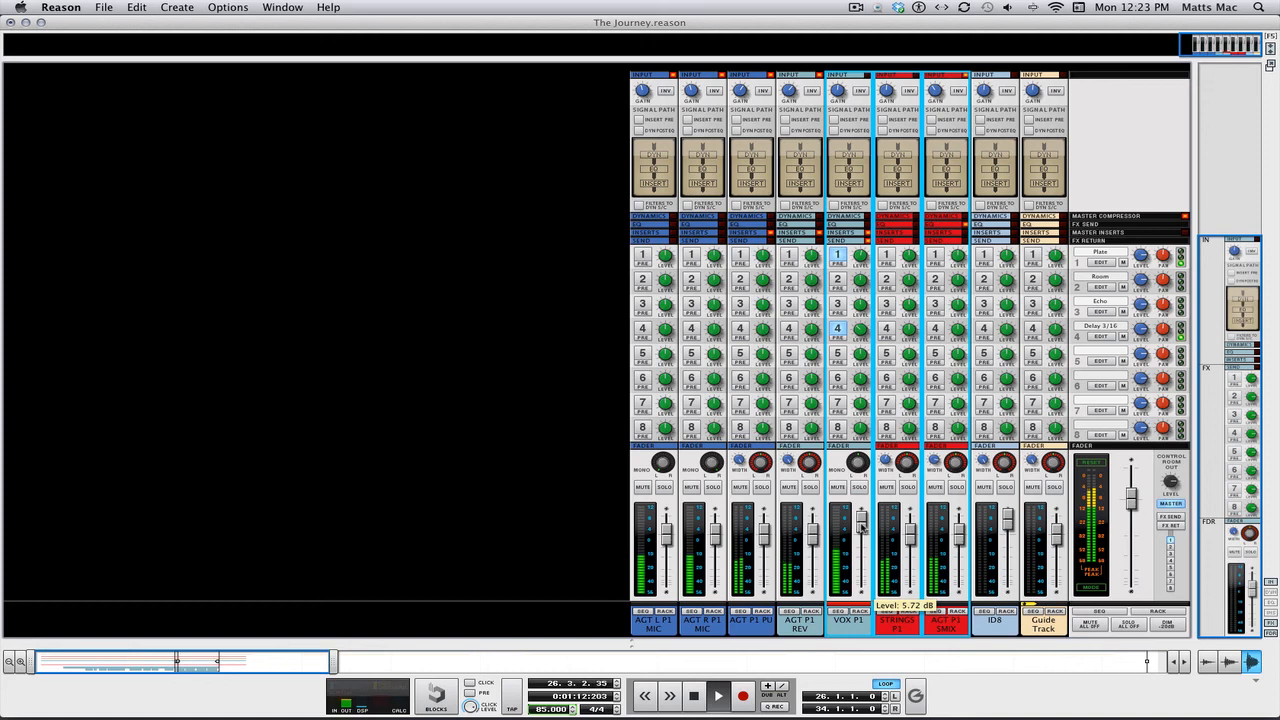
key("F7")
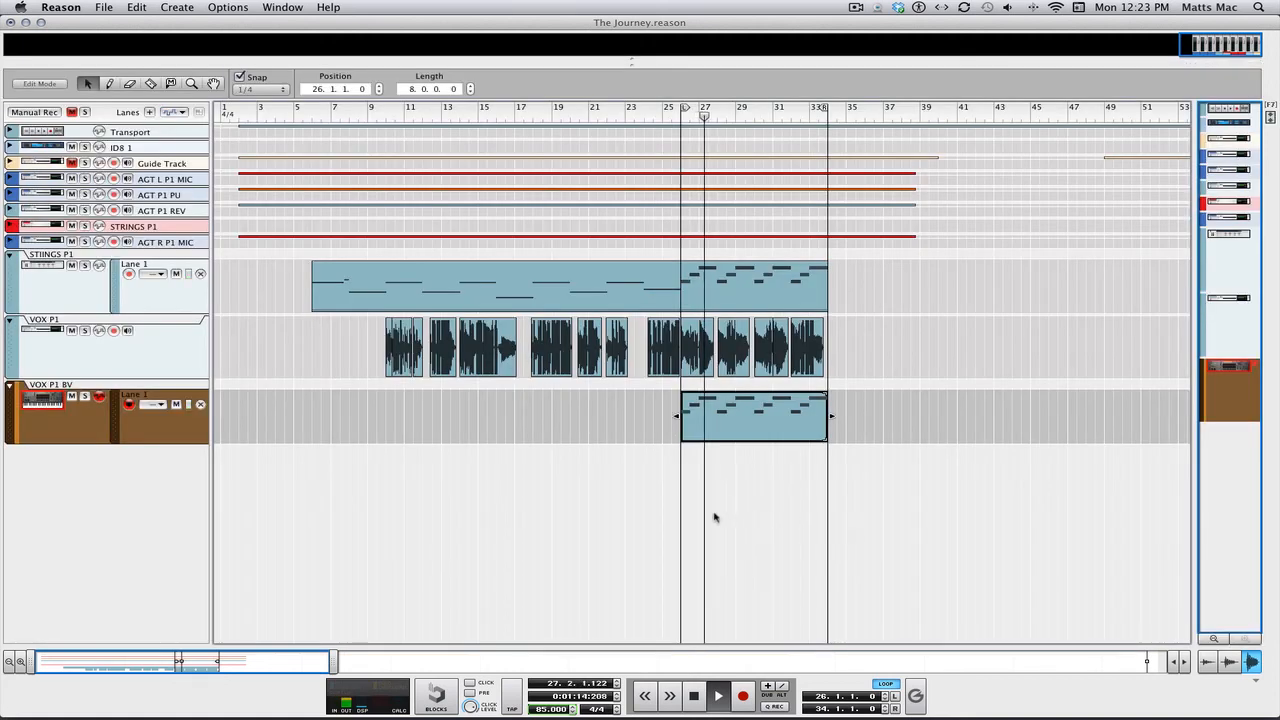
key("space")
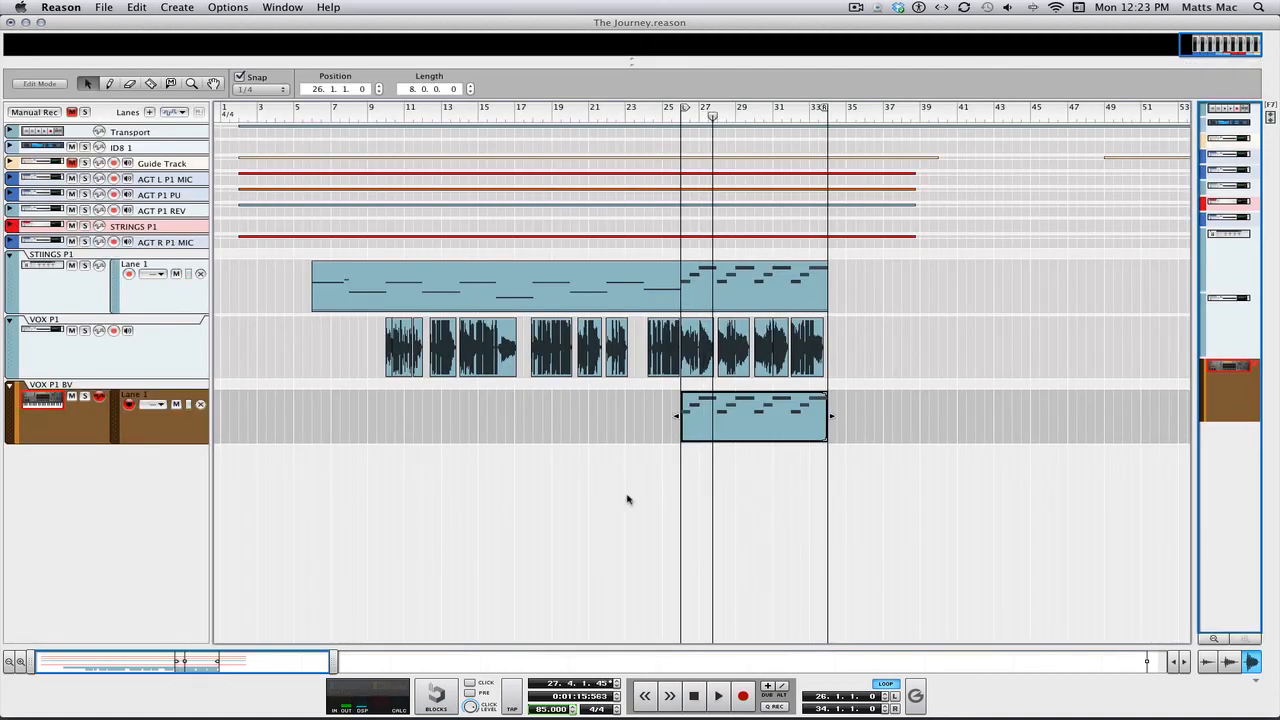